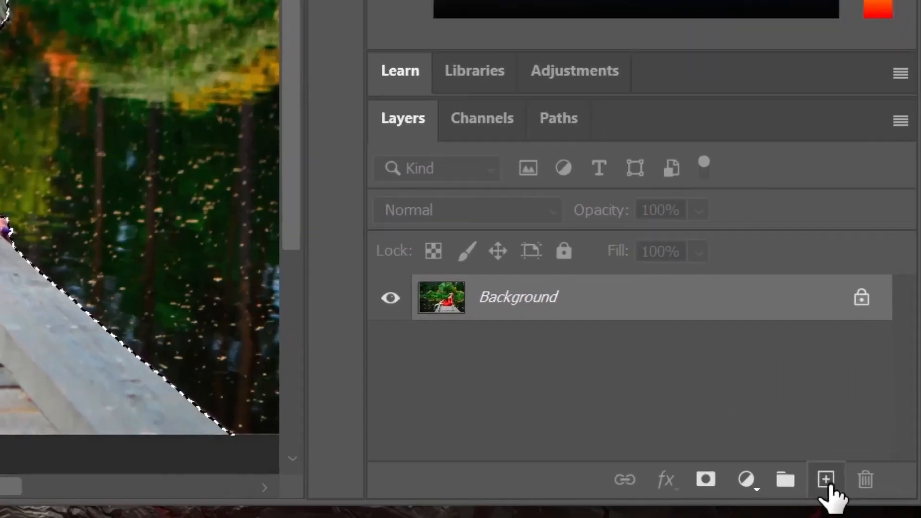
# Paste the copied woman and pier onto a new layer and briefly hide the Background to check the cutout
pyautogui.click(875, 457)
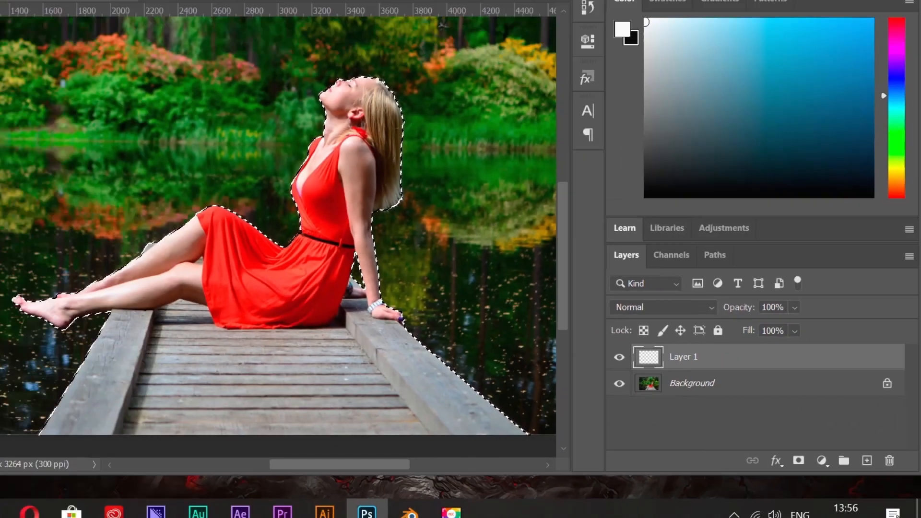
pyautogui.click(55, 10)
pyautogui.click(96, 128)
pyautogui.click(664, 391)
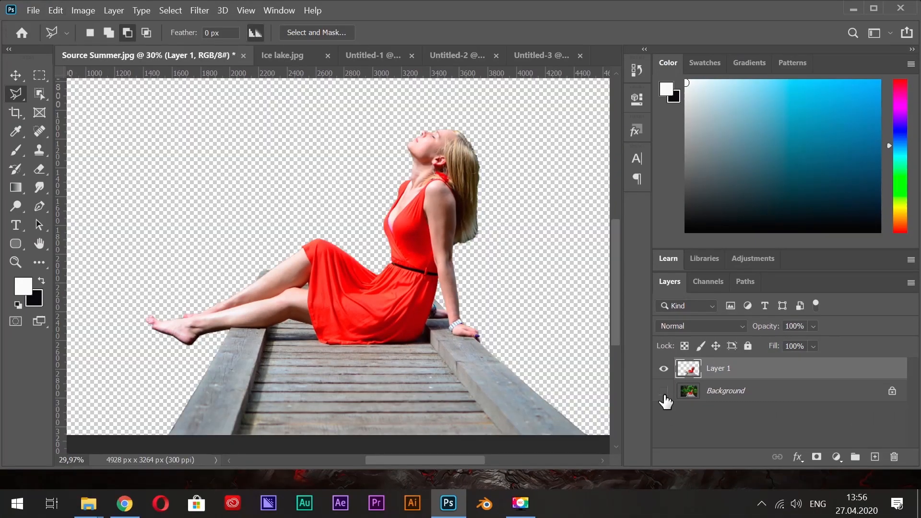
pyautogui.click(663, 391)
# Add a Black & White adjustment layer directly above the Background and change its preset from Default
pyautogui.click(710, 391)
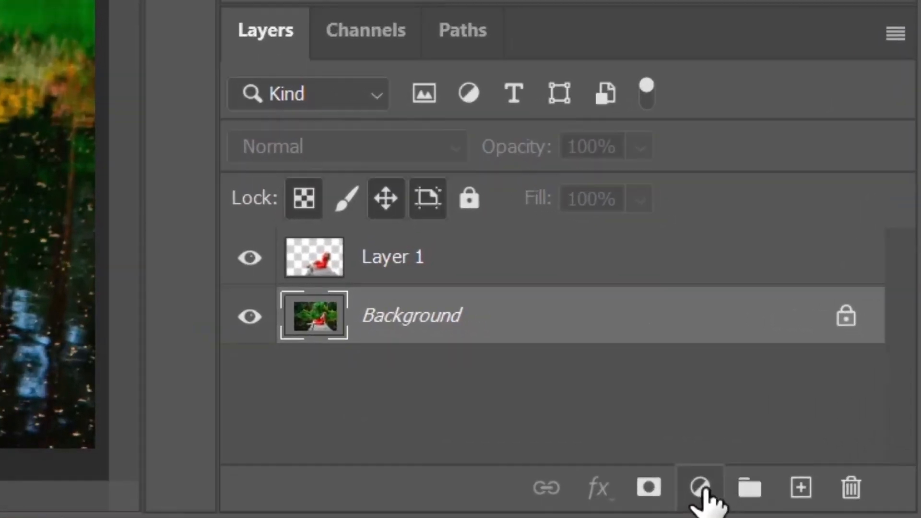
pyautogui.click(702, 489)
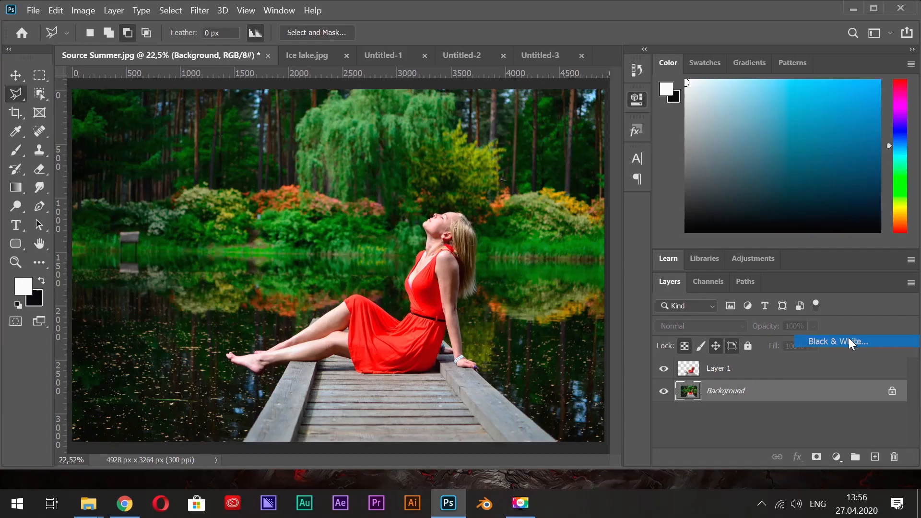
pyautogui.click(734, 189)
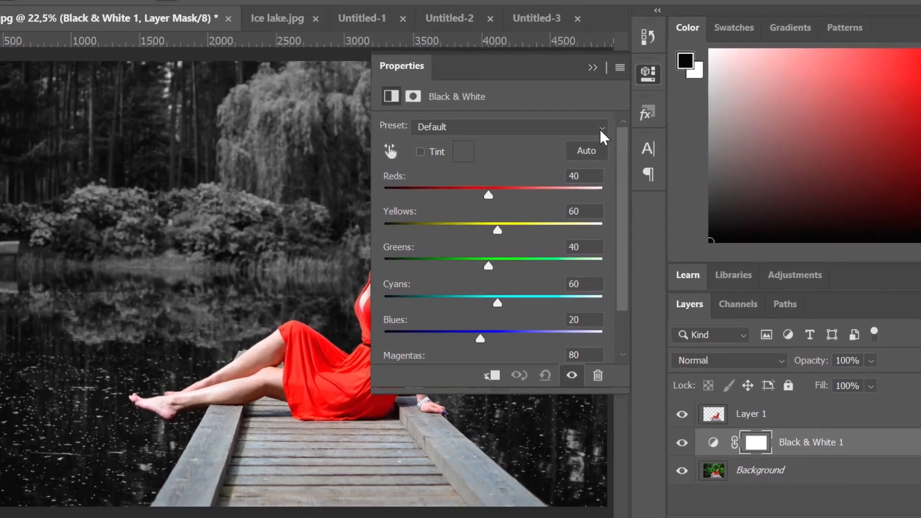
pyautogui.click(600, 128)
pyautogui.click(493, 343)
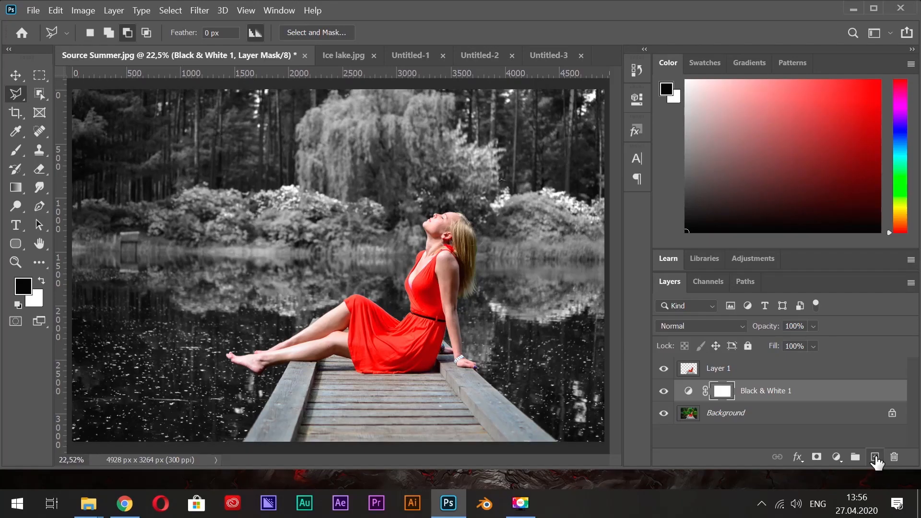
# Fill a new layer above the Black & White adjustment with light grayish blue and set its blend mode to Vivid Light
pyautogui.click(875, 457)
pyautogui.press('x')
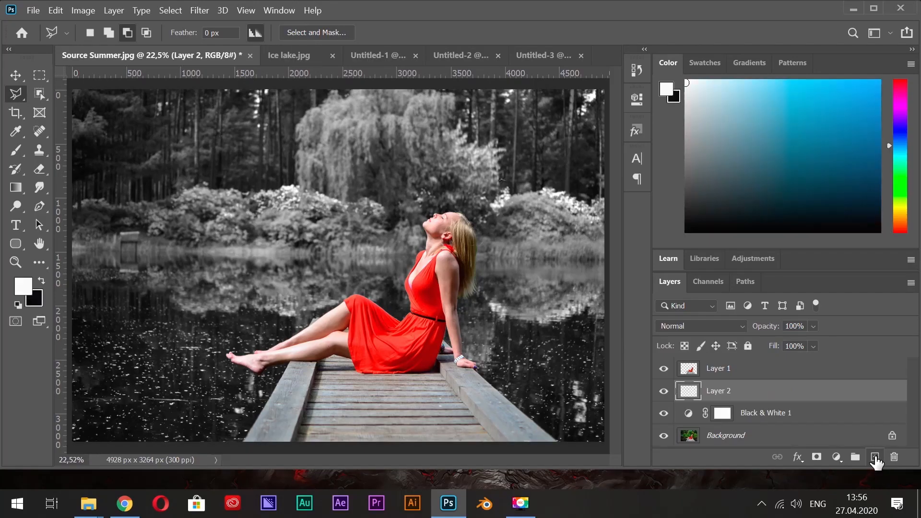
pyautogui.click(31, 284)
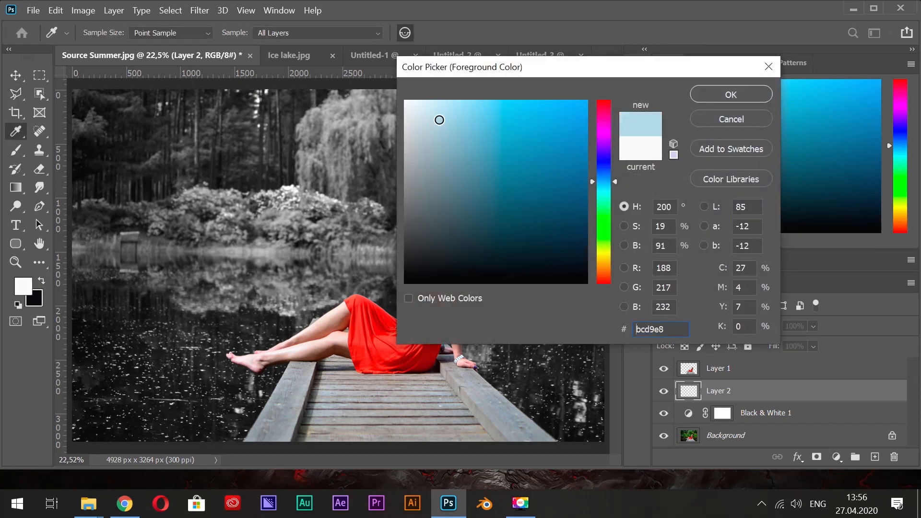
pyautogui.click(732, 94)
pyautogui.rightClick(15, 187)
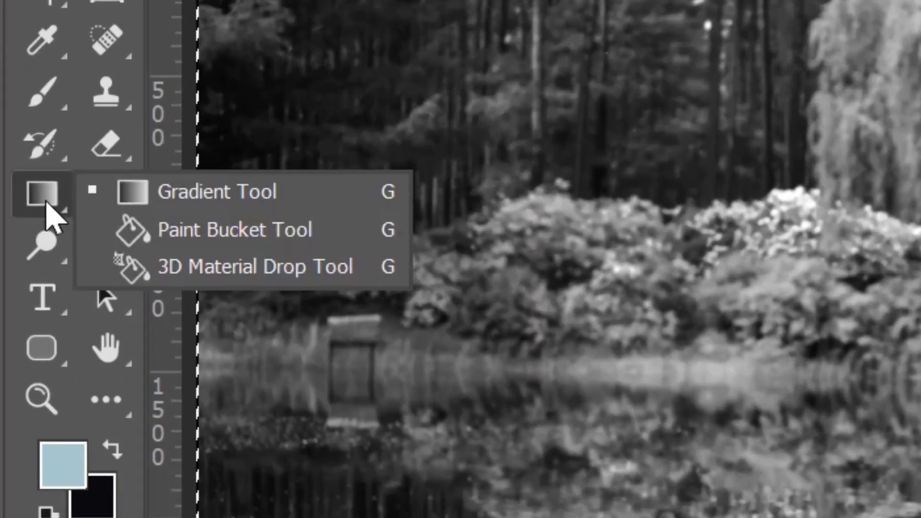
pyautogui.click(138, 233)
pyautogui.click(191, 232)
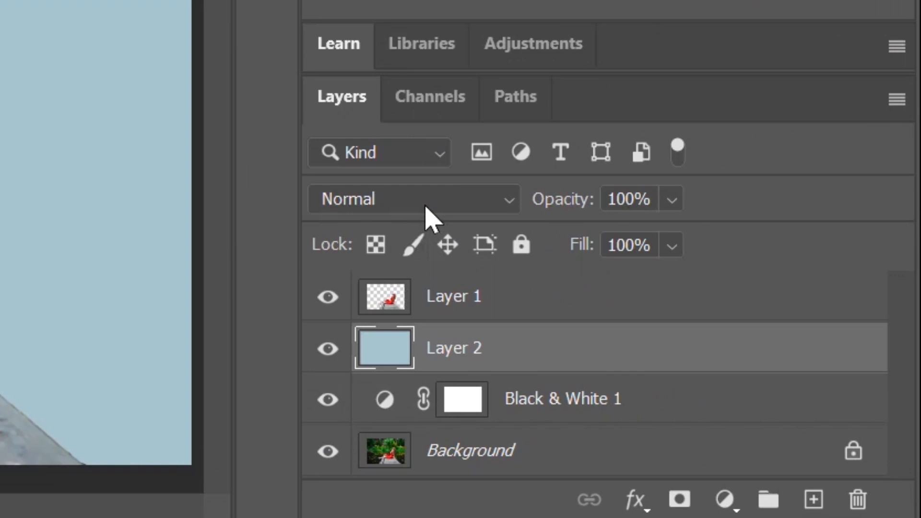
pyautogui.click(453, 206)
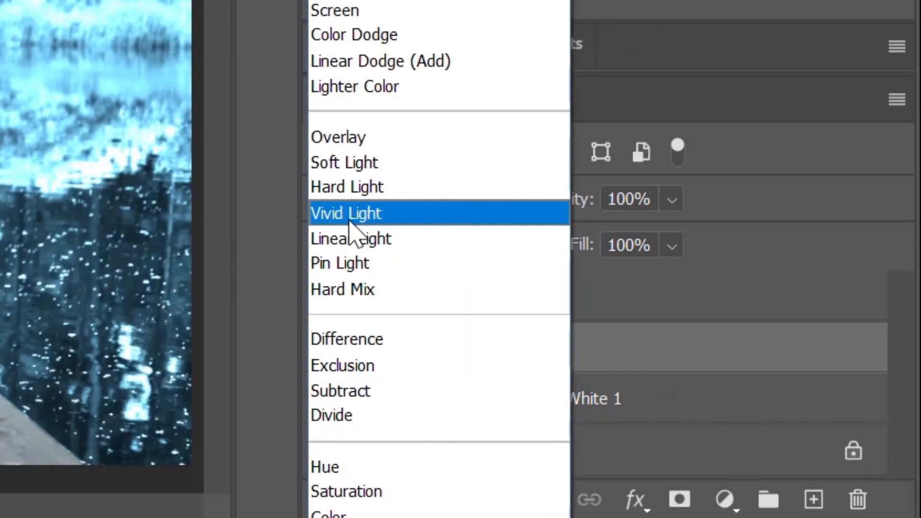
pyautogui.click(350, 223)
# Add a Hue/Saturation adjustment layer above the blue fill layer and lower its saturation
pyautogui.click(724, 500)
pyautogui.click(750, 176)
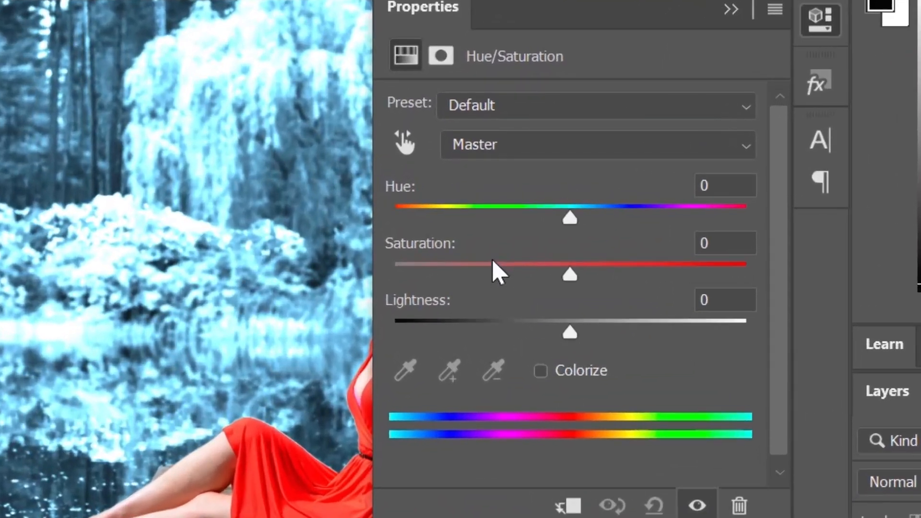
pyautogui.click(731, 10)
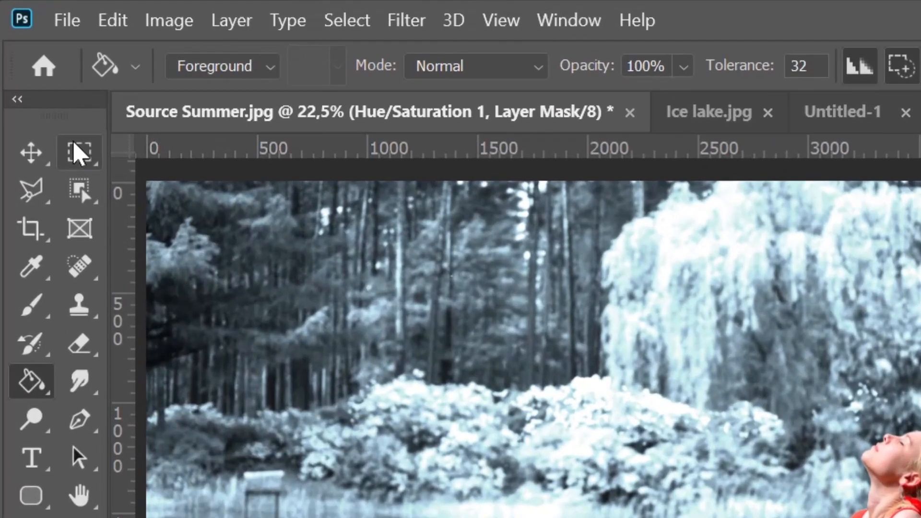
# Select a large ellipse around the woman, invert the selection, fill that area of the Hue/Saturation mask with black and deselect
pyautogui.rightClick(77, 153)
pyautogui.click(202, 175)
pyautogui.moveTo(257, 263); pyautogui.dragTo(920, 517)
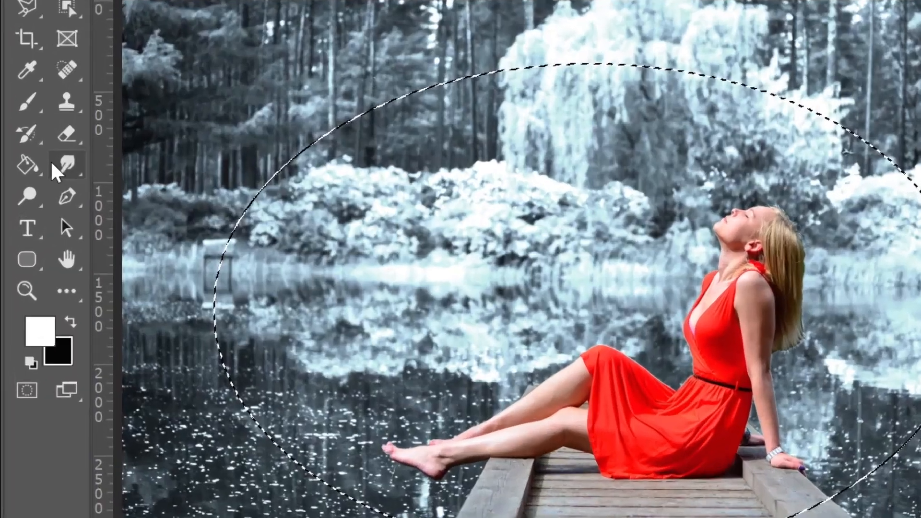
pyautogui.click(16, 188)
pyautogui.hotkey('ctrl', 'shift', 'i')
pyautogui.press('x')
pyautogui.click(149, 141)
pyautogui.hotkey('ctrl', 'd')
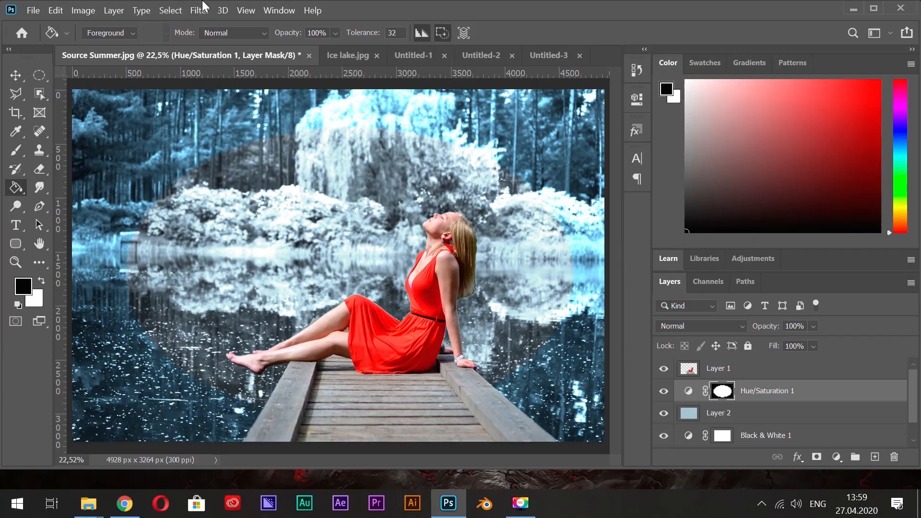
# Soften the edge of the ellipse on the Hue/Saturation mask with a strong Gaussian Blur
pyautogui.click(201, 9)
pyautogui.moveTo(243, 159)
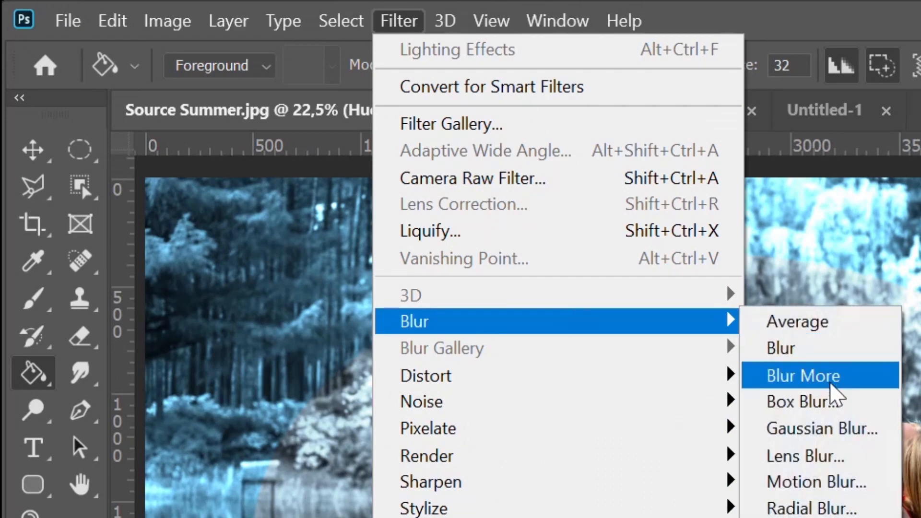
pyautogui.click(832, 429)
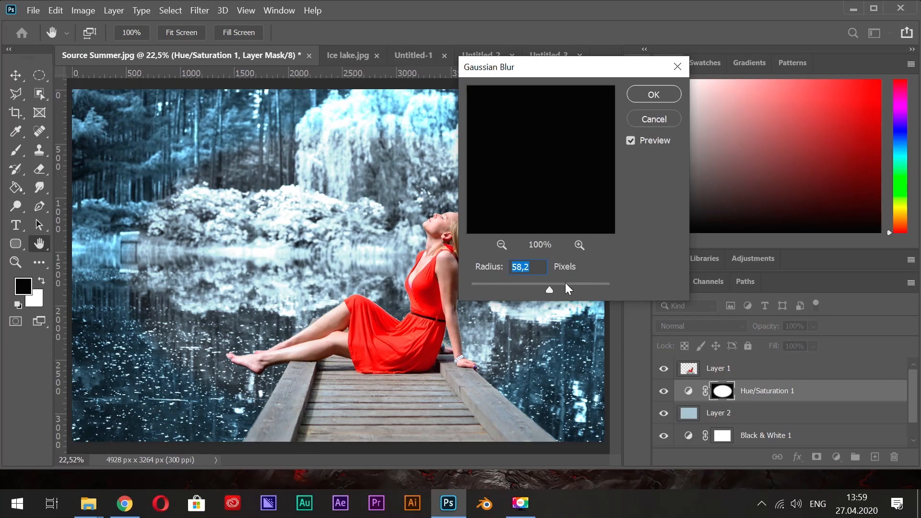
pyautogui.click(645, 97)
# Enlarge the blurred Hue/Saturation mask outward with Free Transform and fit the image back in view
pyautogui.hotkey('ctrl', 't')
pyautogui.scroll(-7, 451, 250)
pyautogui.moveTo(474, 176); pyautogui.dragTo(507, 152)
pyautogui.press('Return')
pyautogui.hotkey('ctrl', '0')
# In Ice lake.jpg, select the full-width rectangle of ice below the horizon and copy it
pyautogui.click(334, 56)
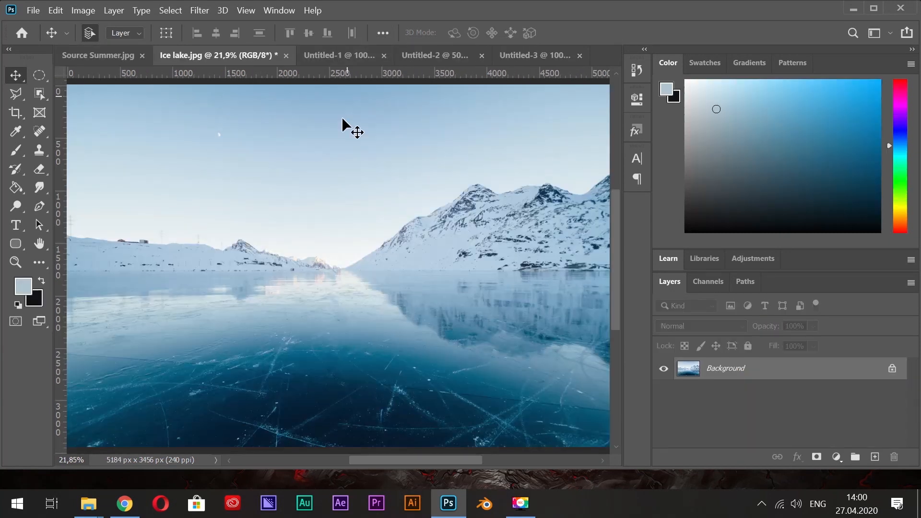
pyautogui.rightClick(39, 76)
pyautogui.click(110, 74)
pyautogui.moveTo(154, 272); pyautogui.dragTo(530, 394)
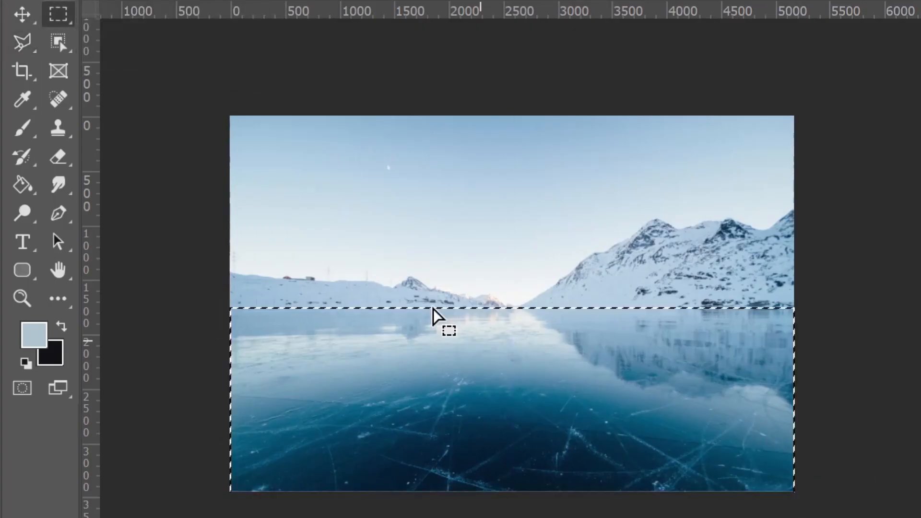
pyautogui.click(83, 11)
pyautogui.click(187, 50)
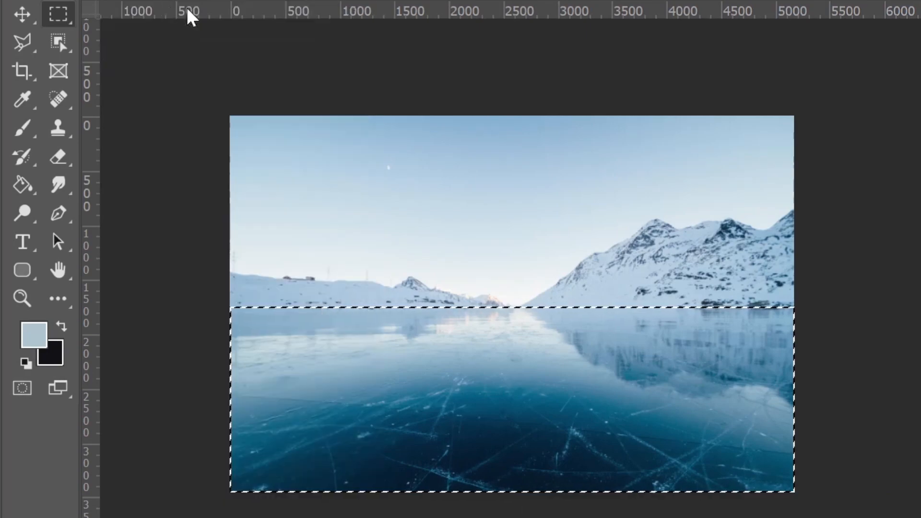
# Paste the ice into Source Summer.jpg and transform it to cover the water below the shoreline
pyautogui.click(177, 85)
pyautogui.click(86, 12)
pyautogui.click(158, 189)
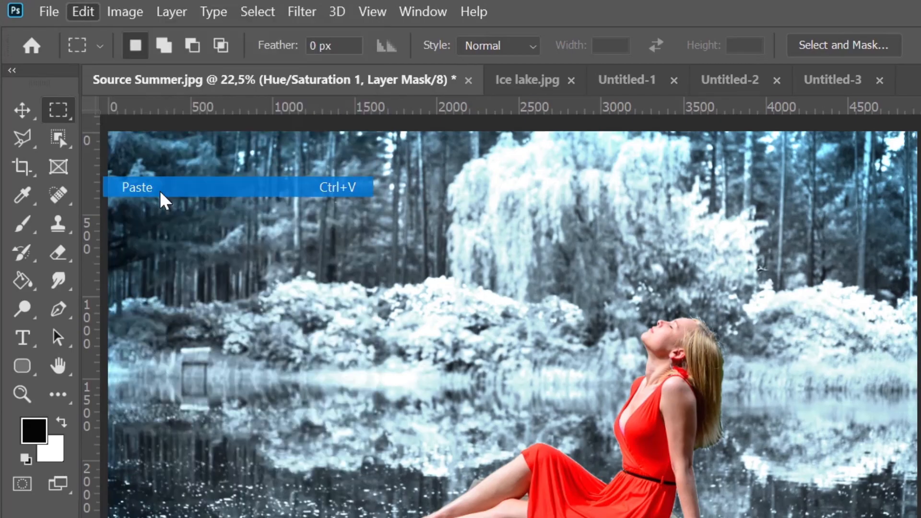
pyautogui.moveTo(455, 195); pyautogui.dragTo(444, 298)
pyautogui.moveTo(485, 507); pyautogui.dragTo(485, 517)
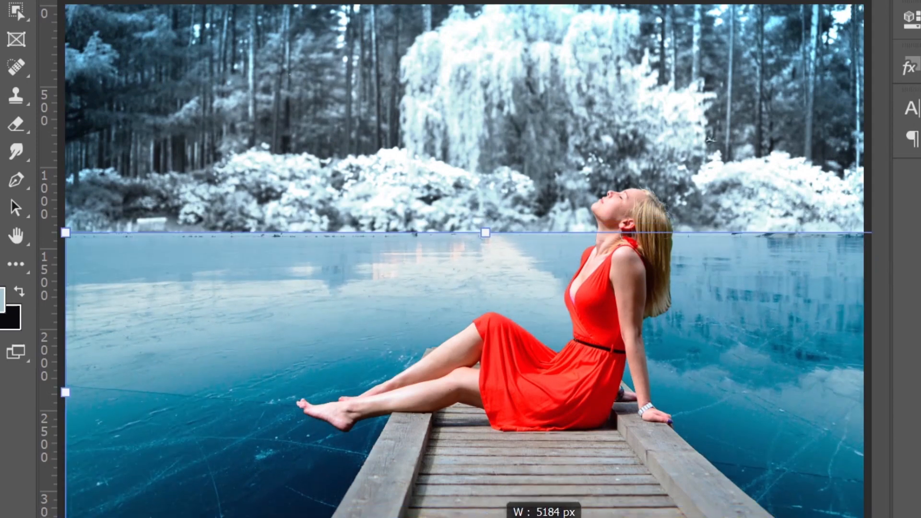
pyautogui.press('Return')
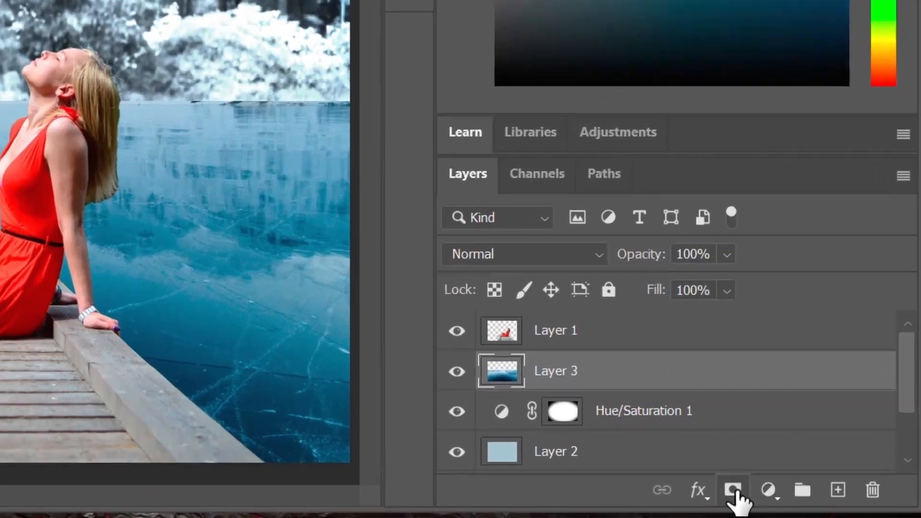
# Add a layer mask to the ice layer and paint black along the shoreline with a soft 275 px brush
pyautogui.click(732, 490)
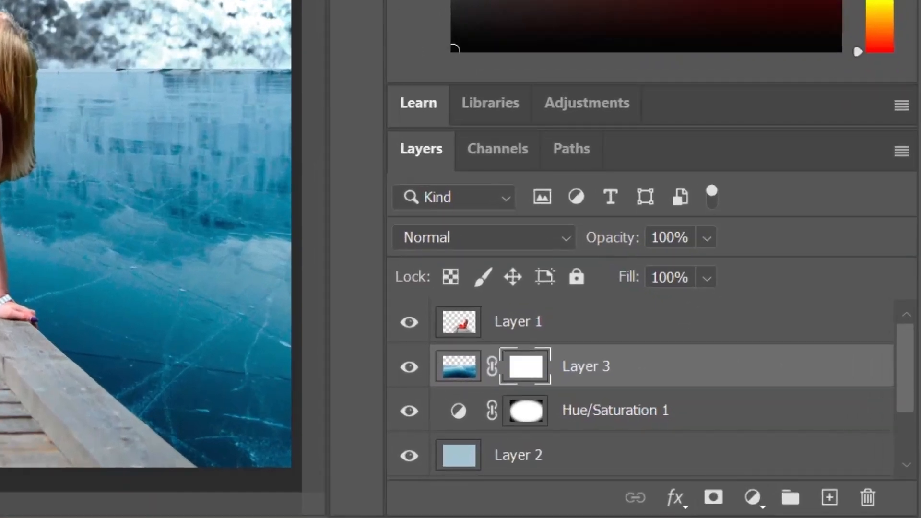
pyautogui.rightClick(0, 40)
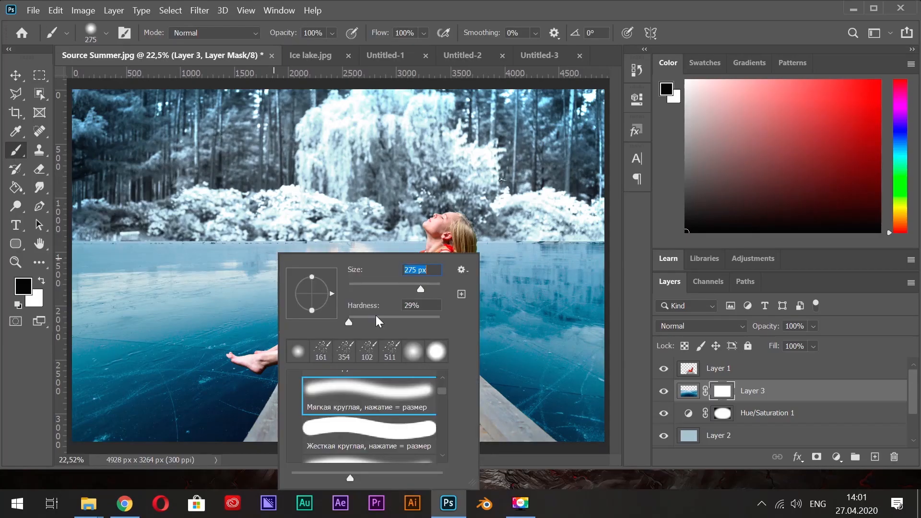
pyautogui.moveTo(114, 235); pyautogui.dragTo(199, 234)
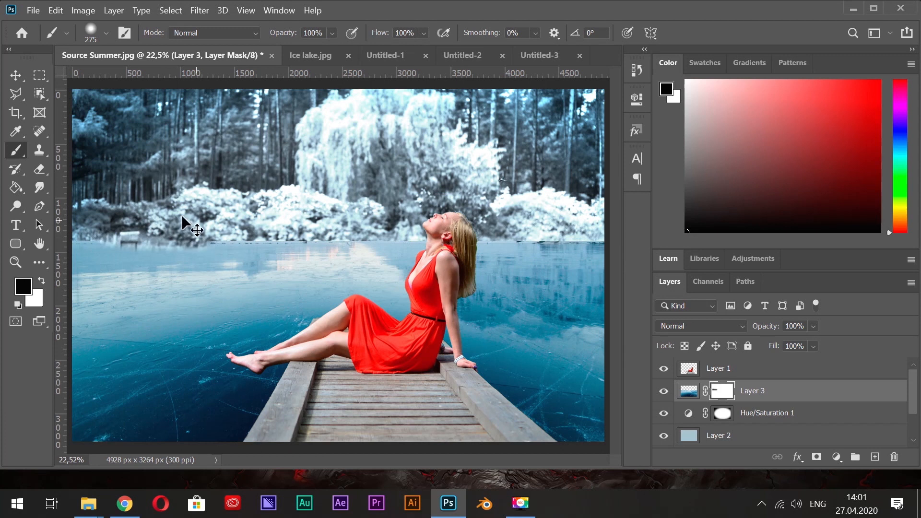
pyautogui.moveTo(429, 246); pyautogui.dragTo(600, 247)
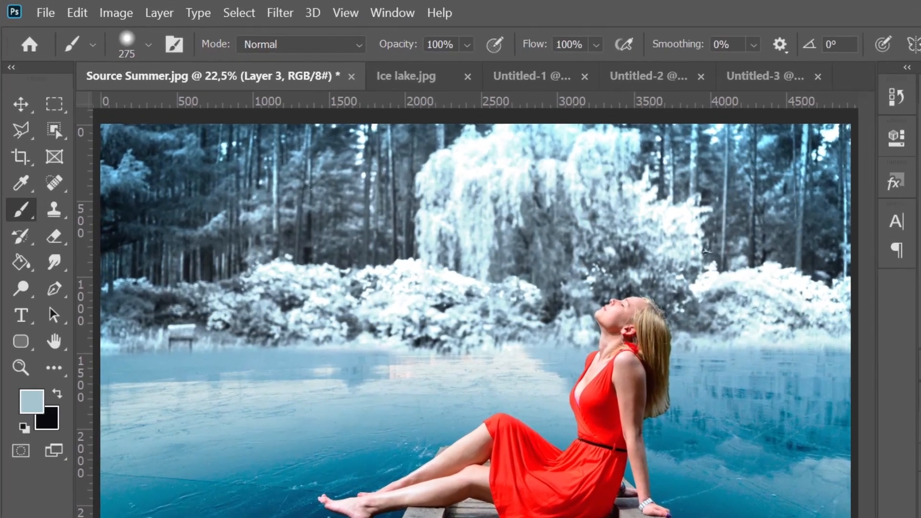
# Reduce the saturation of the ice image itself with the Hue/Saturation command
pyautogui.click(84, 11)
pyautogui.moveTo(99, 46)
pyautogui.click(480, 187)
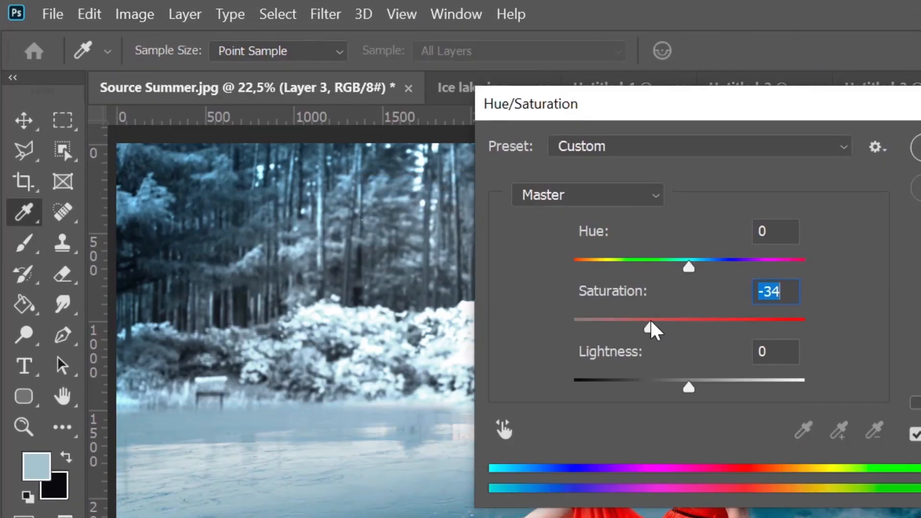
pyautogui.moveTo(651, 321); pyautogui.dragTo(635, 321)
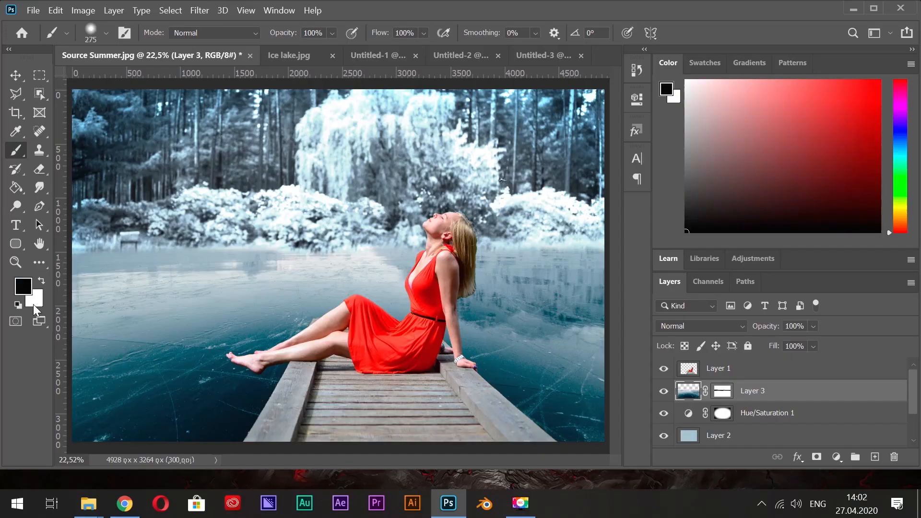
# Set the background color to a dark slate blue and the foreground color to near-black
pyautogui.click(33, 305)
pyautogui.click(603, 173)
pyautogui.moveTo(500, 221); pyautogui.dragTo(458, 239)
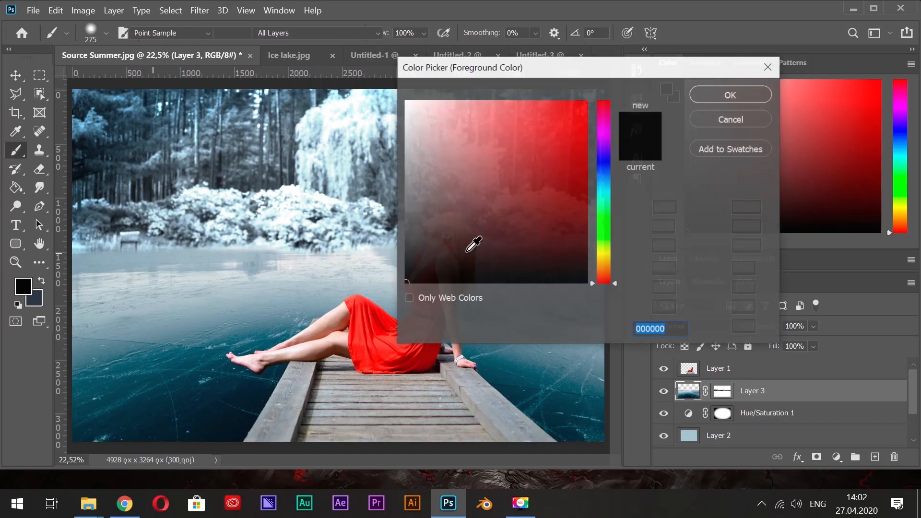
pyautogui.moveTo(471, 243); pyautogui.dragTo(418, 260)
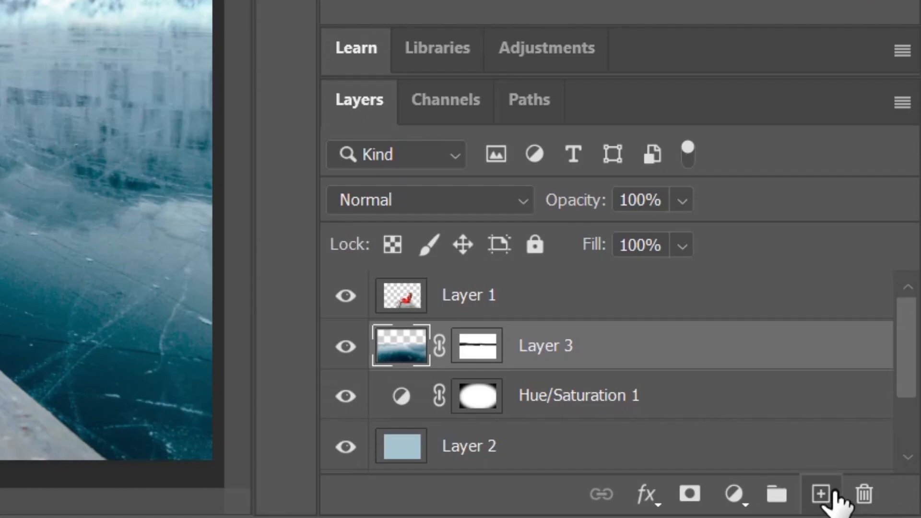
# Fill a new layer above the ice with a vertical near-black to dark slate blue linear gradient and blend it in Screen mode
pyautogui.click(833, 494)
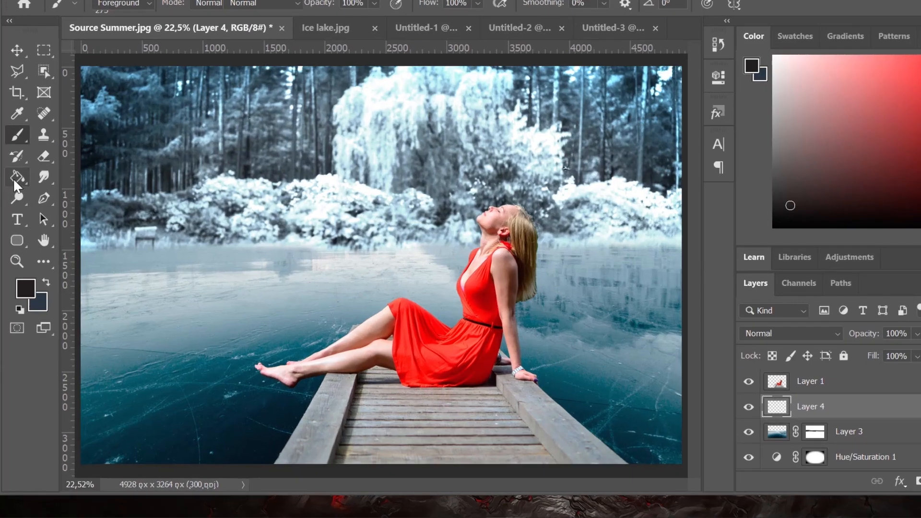
pyautogui.rightClick(15, 189)
pyautogui.click(95, 151)
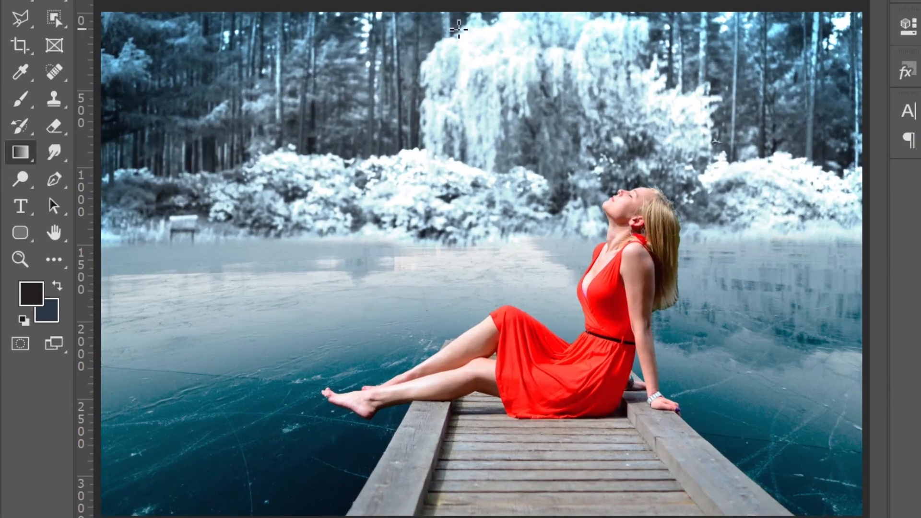
pyautogui.moveTo(491, 512); pyautogui.dragTo(490, 514)
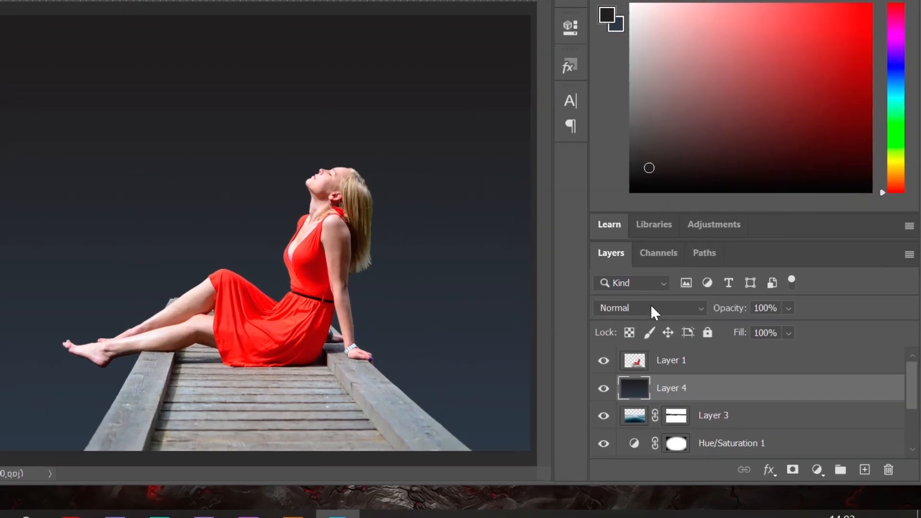
pyautogui.click(671, 323)
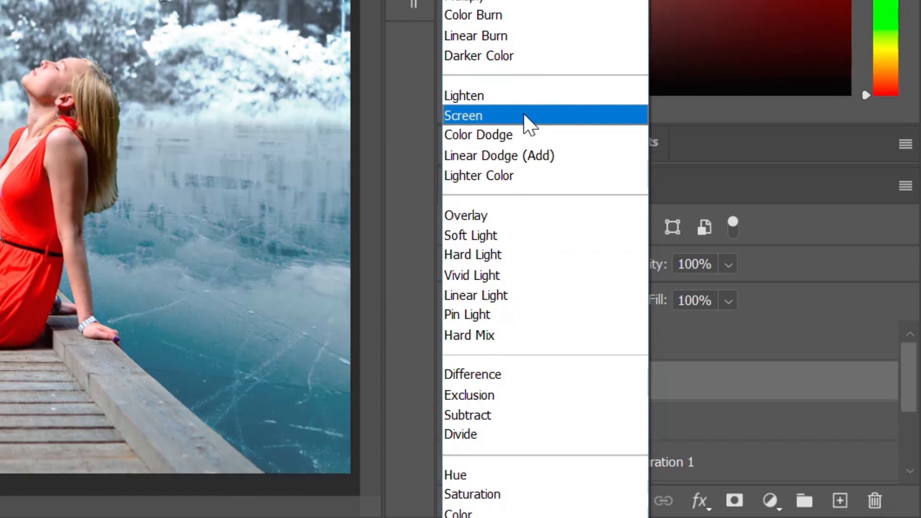
pyautogui.click(524, 116)
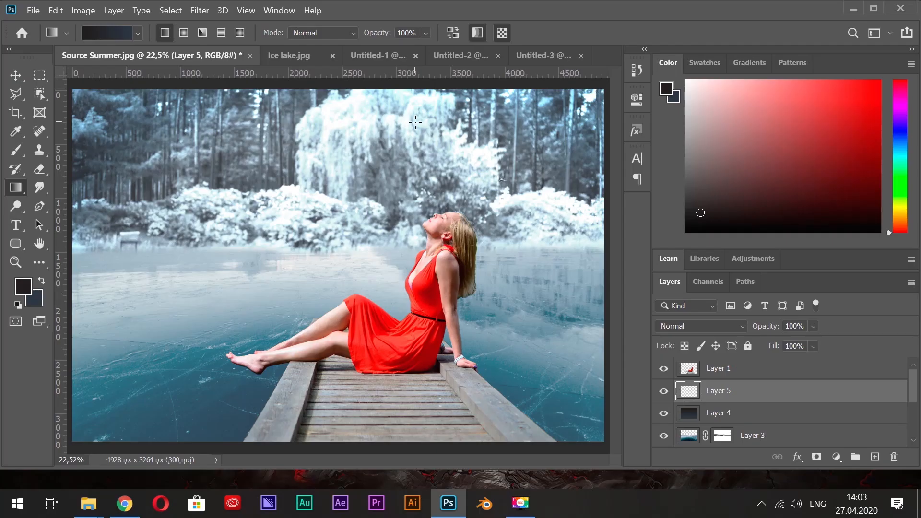
# Copy the entire snow image from Untitled-3 and paste it into Source Summer.jpg
pyautogui.click(531, 55)
pyautogui.click(170, 11)
pyautogui.click(171, 22)
pyautogui.click(56, 10)
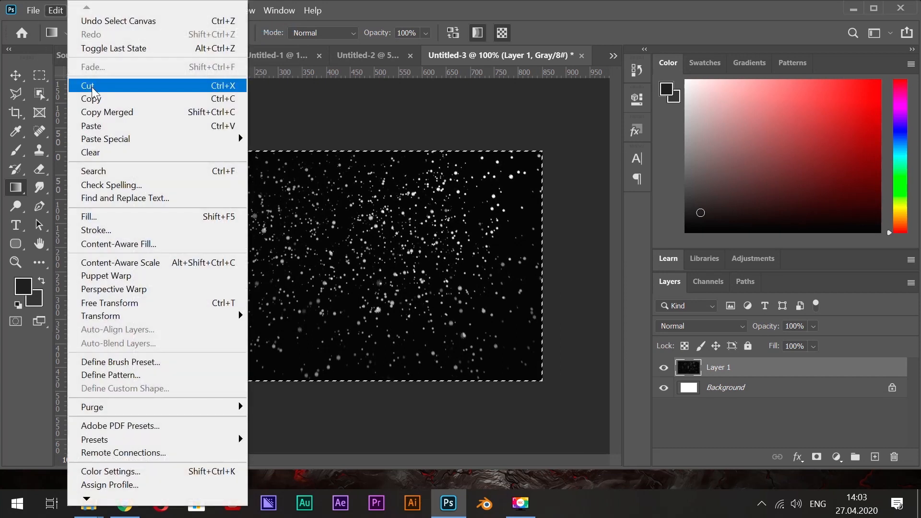
pyautogui.click(91, 99)
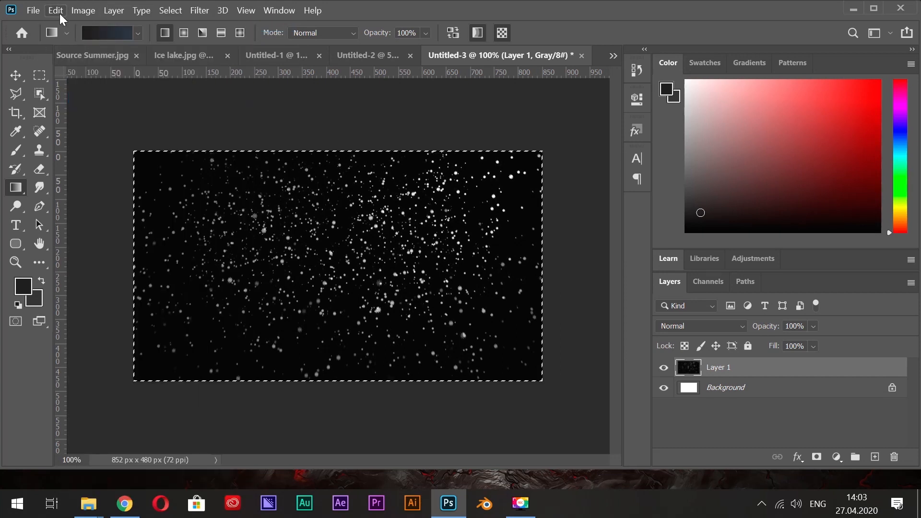
pyautogui.click(87, 53)
pyautogui.hotkey('ctrl', 'v')
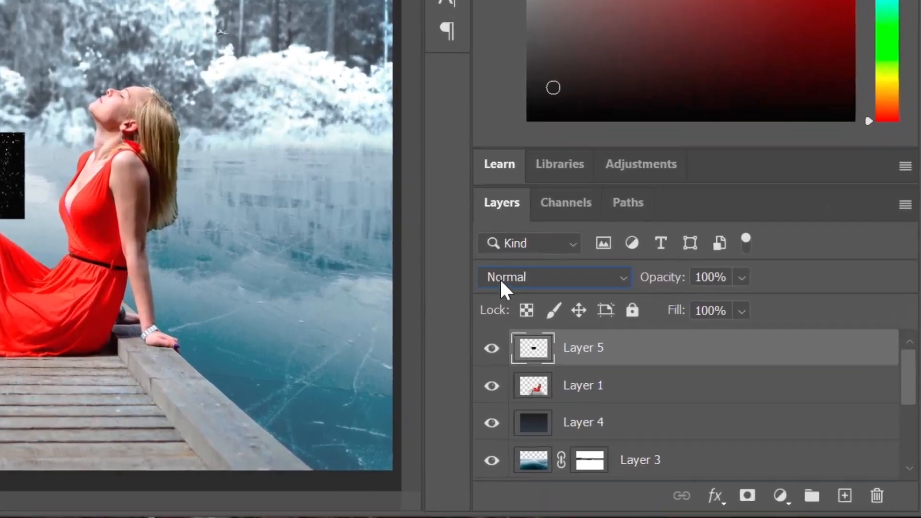
# Set the pasted snow layer to Linear Dodge (Add), enlarge it, and move it to the image's upper-left corner
pyautogui.click(701, 326)
pyautogui.click(499, 159)
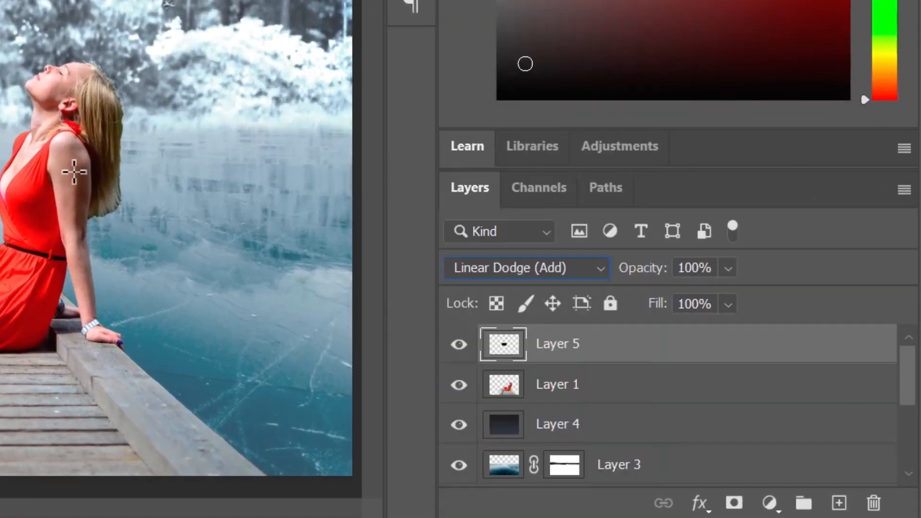
pyautogui.moveTo(388, 234); pyautogui.dragTo(516, 153)
pyautogui.press('Return')
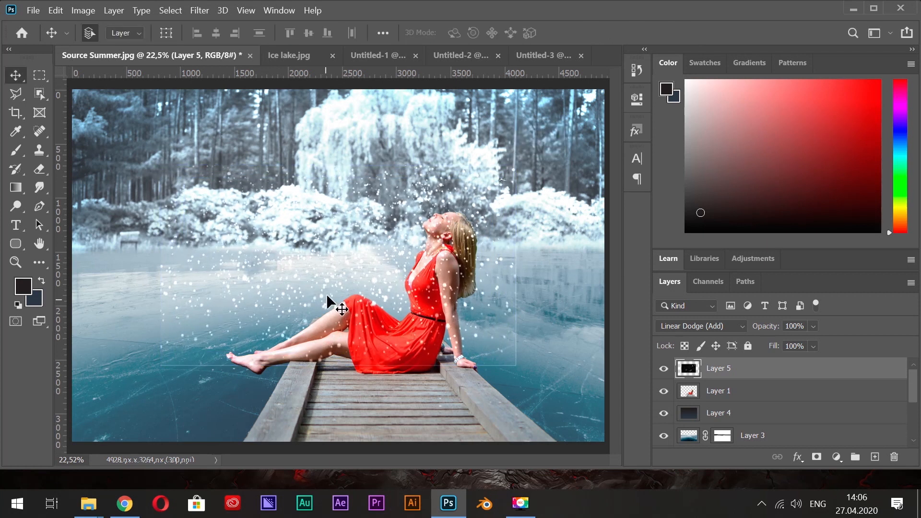
pyautogui.moveTo(321, 295); pyautogui.dragTo(237, 221)
pyautogui.press('z')
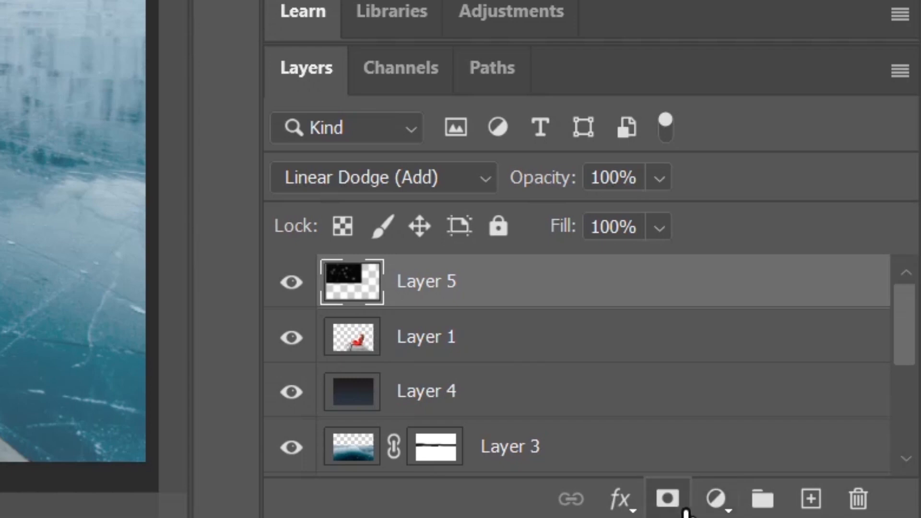
# Add a layer mask to the snow layer and paint black with the Brush tool along its visible inner edges
pyautogui.click(668, 500)
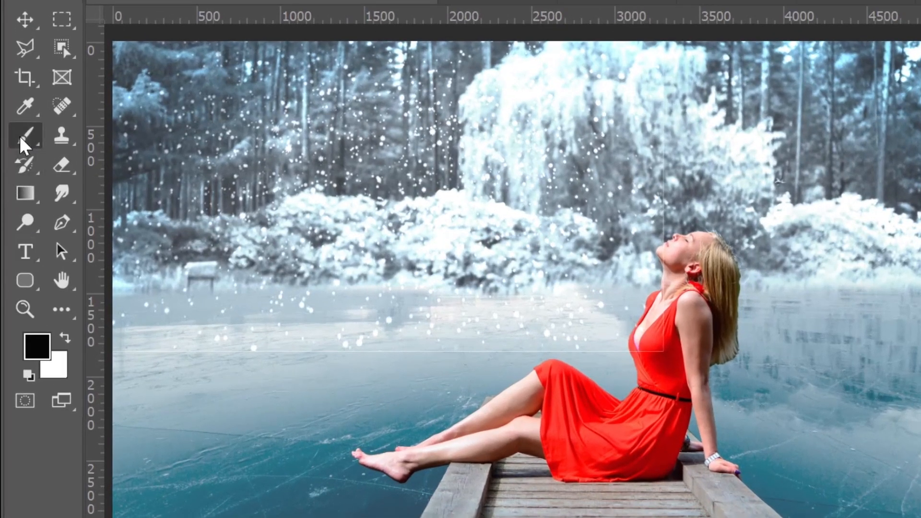
pyautogui.click(22, 140)
pyautogui.rightClick(590, 202)
pyautogui.click(632, 56)
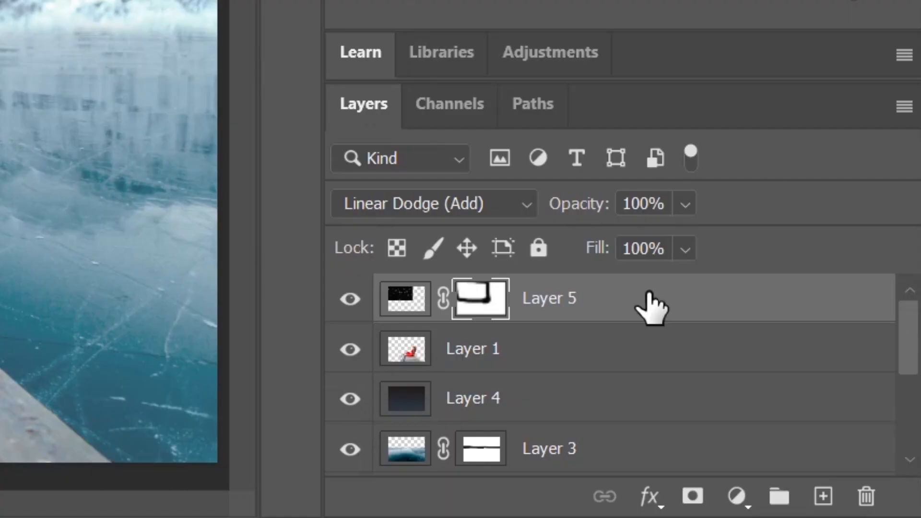
# Duplicate the masked snow layer three times and move the first copy down over the image's lower-left area
pyautogui.moveTo(650, 309); pyautogui.dragTo(818, 496)
pyautogui.moveTo(645, 311); pyautogui.dragTo(823, 496)
pyautogui.click(614, 349)
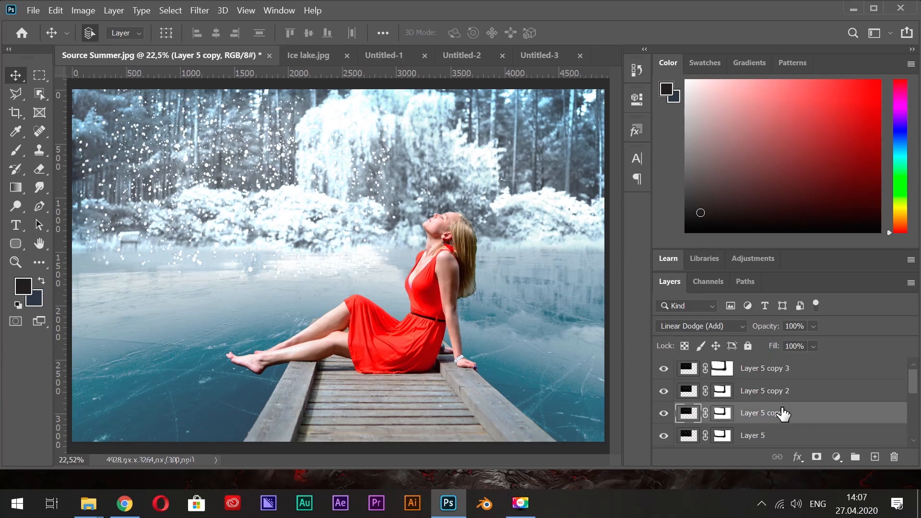
pyautogui.click(54, 10)
pyautogui.click(124, 302)
pyautogui.moveTo(280, 261); pyautogui.dragTo(278, 355)
pyautogui.press('Return')
# Move the second snow copy over the image's upper-right area with Free Transform
pyautogui.click(796, 392)
pyautogui.click(56, 10)
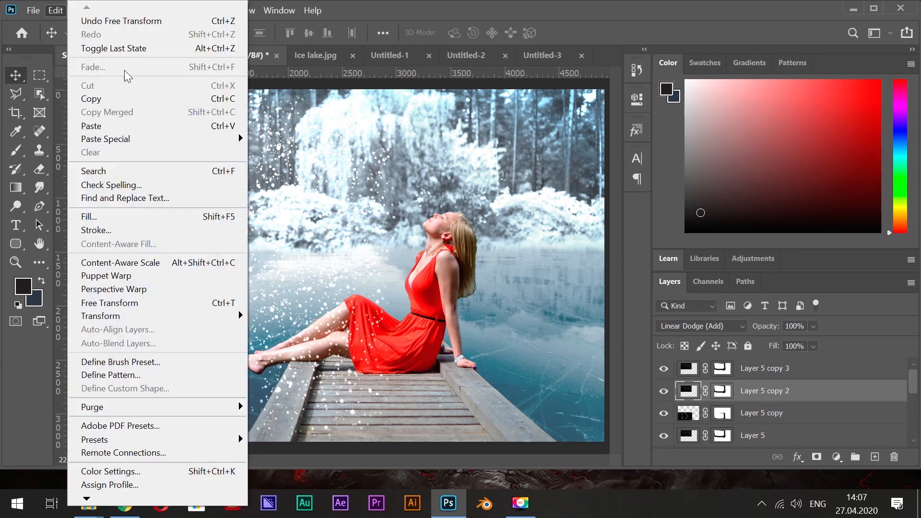
pyautogui.click(123, 303)
pyautogui.moveTo(217, 191); pyautogui.dragTo(458, 180)
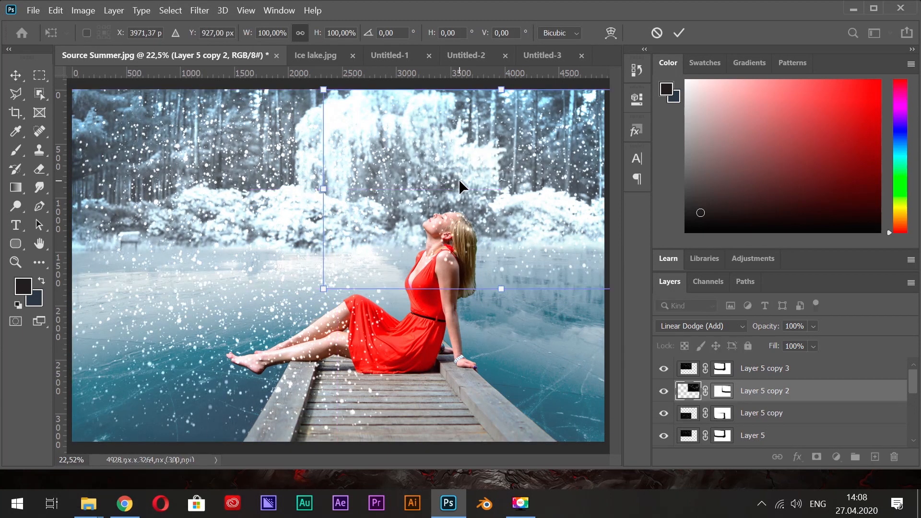
pyautogui.press('Return')
# Move the third snow copy over the image's lower-right area with Free Transform
pyautogui.click(792, 375)
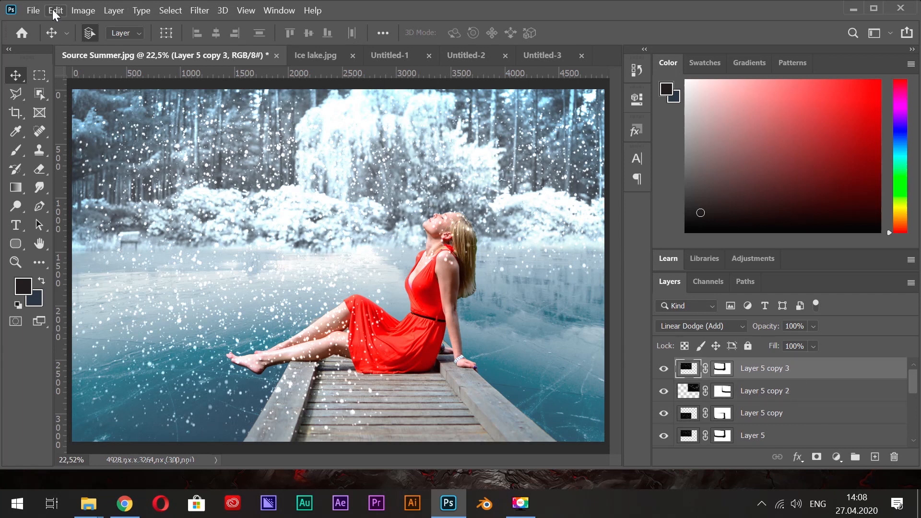
pyautogui.click(54, 10)
pyautogui.click(124, 302)
pyautogui.moveTo(243, 161); pyautogui.dragTo(457, 292)
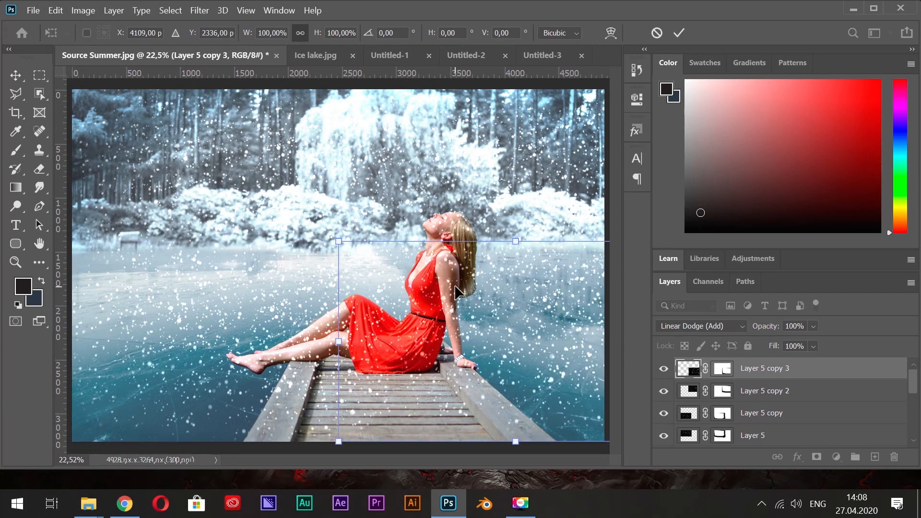
pyautogui.press('Return')
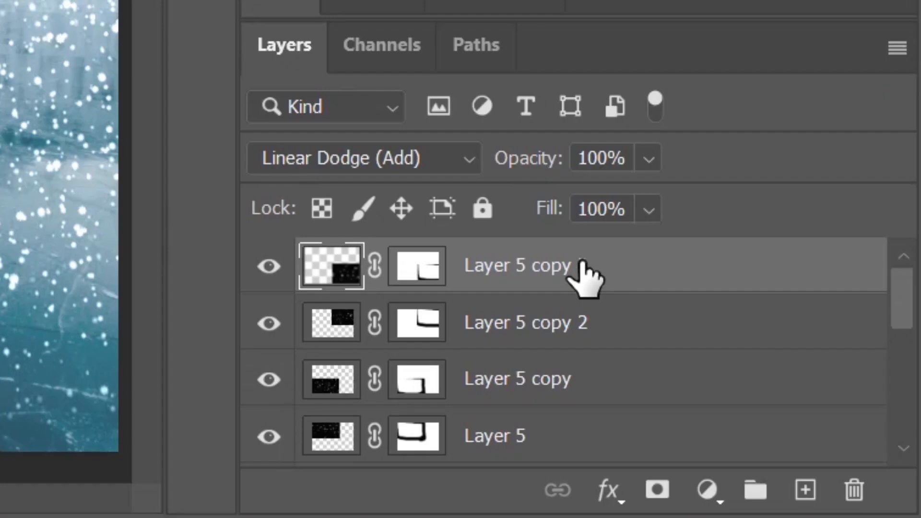
# Merge the four snow layers into one and set the merged layer's blend mode to Linear Dodge (Add)
pyautogui.keyDown('shift'); pyautogui.click(593, 326); pyautogui.keyUp('shift')
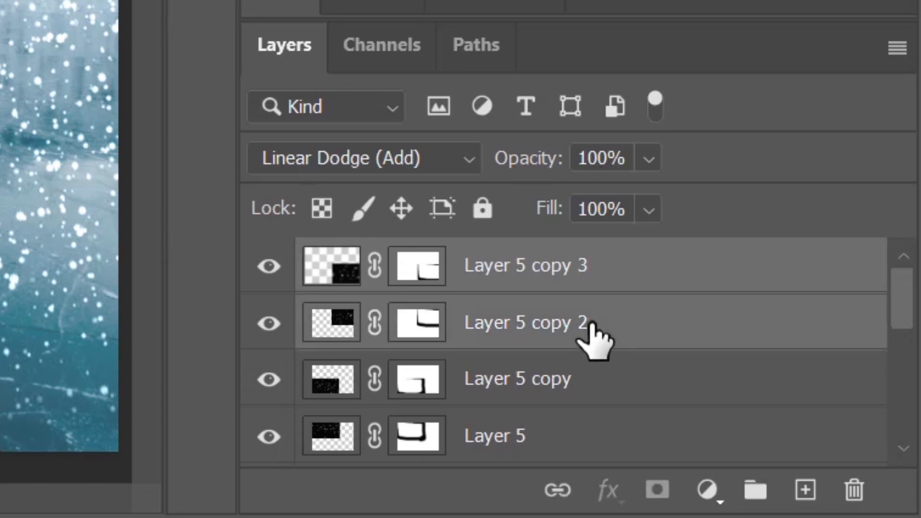
pyautogui.keyDown('shift'); pyautogui.click(603, 374); pyautogui.keyUp('shift')
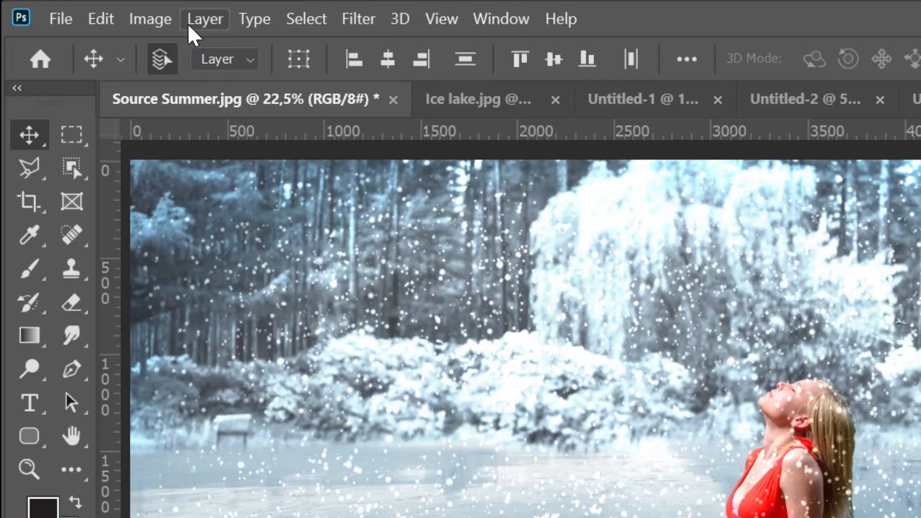
pyautogui.click(189, 21)
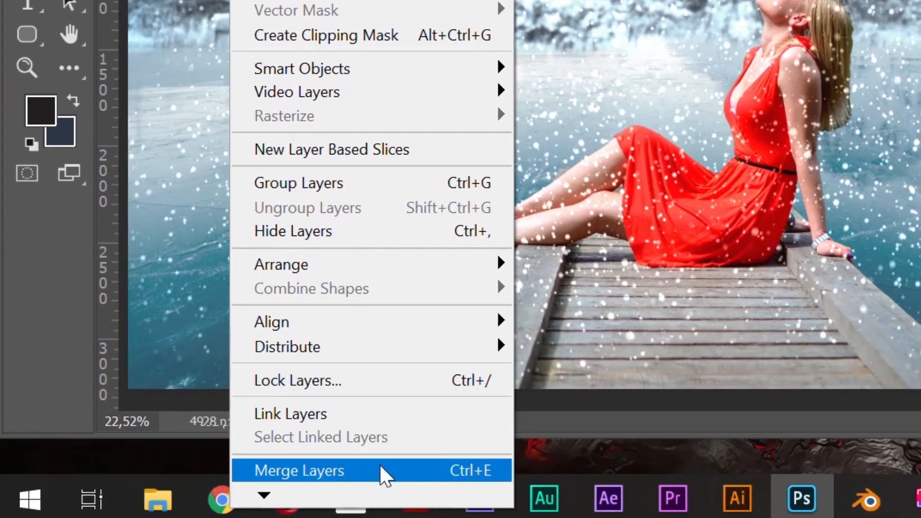
pyautogui.click(379, 464)
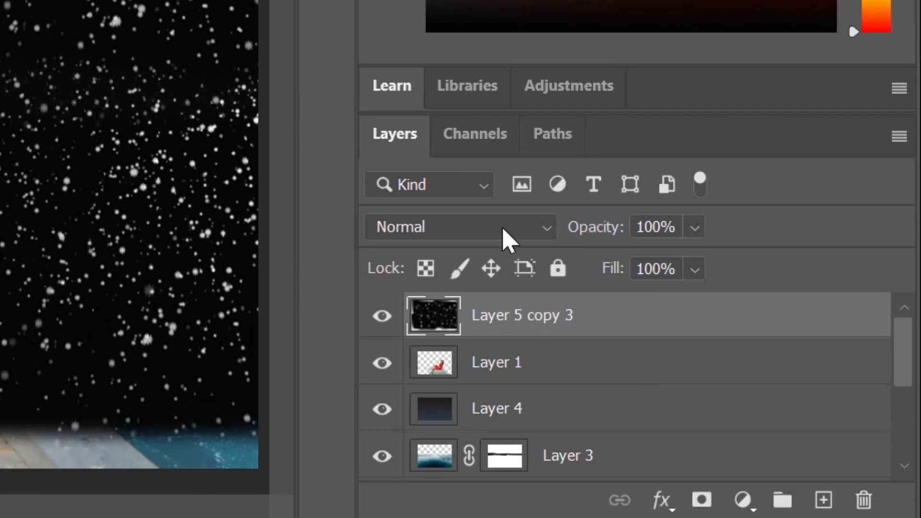
pyautogui.click(581, 263)
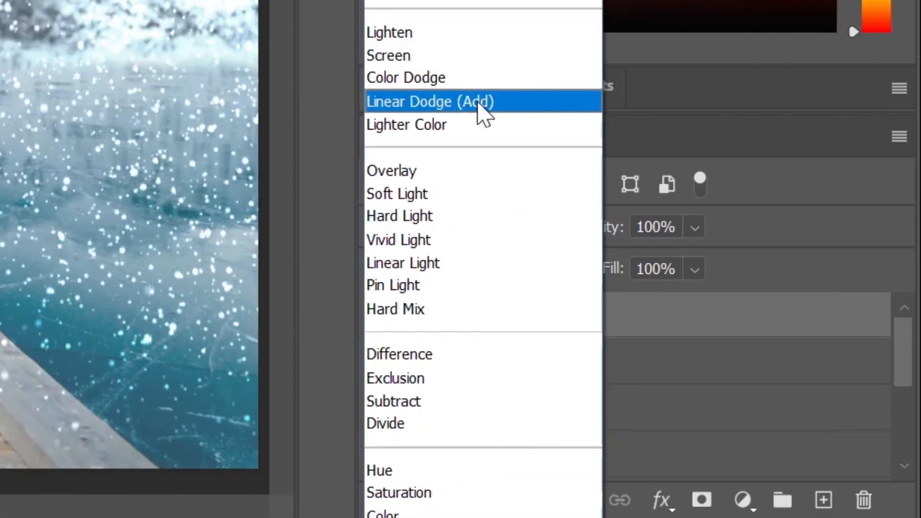
pyautogui.click(478, 102)
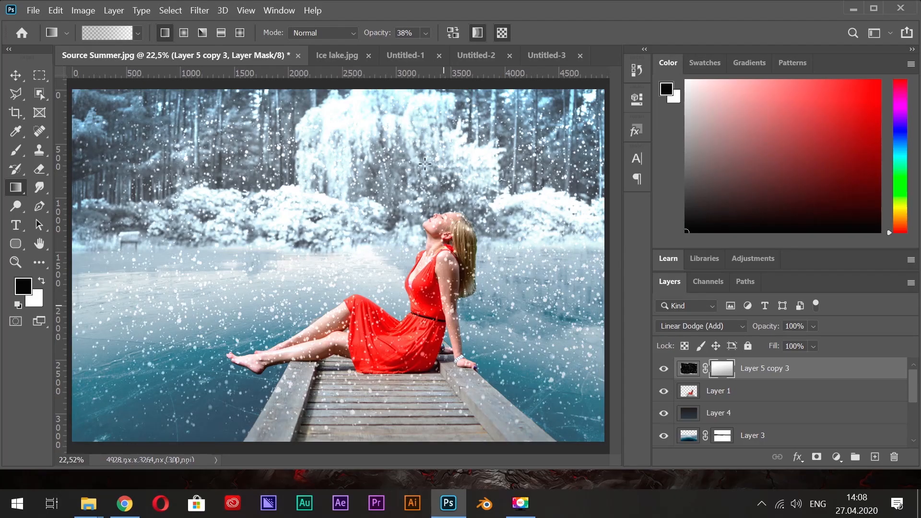
# Draw another gradient on the merged snow layer's mask at 70% gradient opacity
pyautogui.click(426, 33)
pyautogui.moveTo(436, 50); pyautogui.dragTo(458, 49)
pyautogui.moveTo(393, 140); pyautogui.dragTo(394, 142)
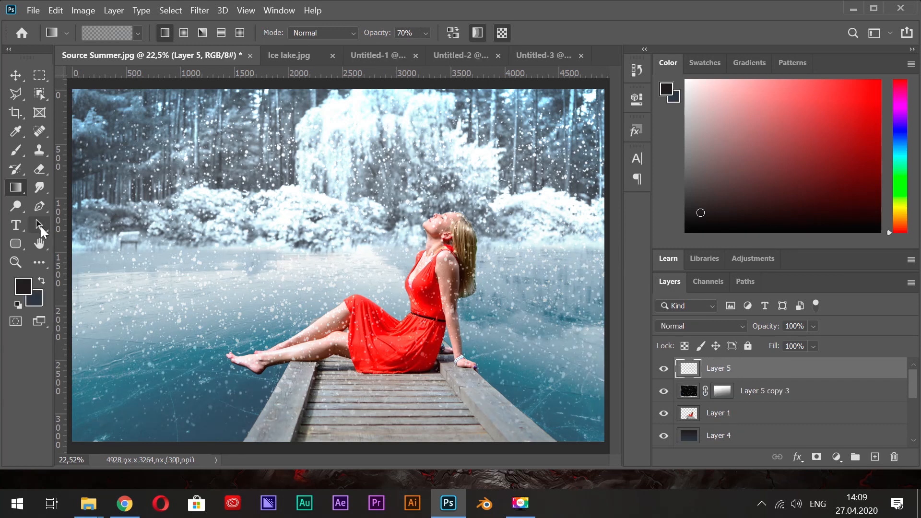
# Set the foreground color to white (ffffff) and the empty top layer's blend mode to Screen
pyautogui.click(24, 287)
pyautogui.moveTo(422, 185); pyautogui.dragTo(388, 85)
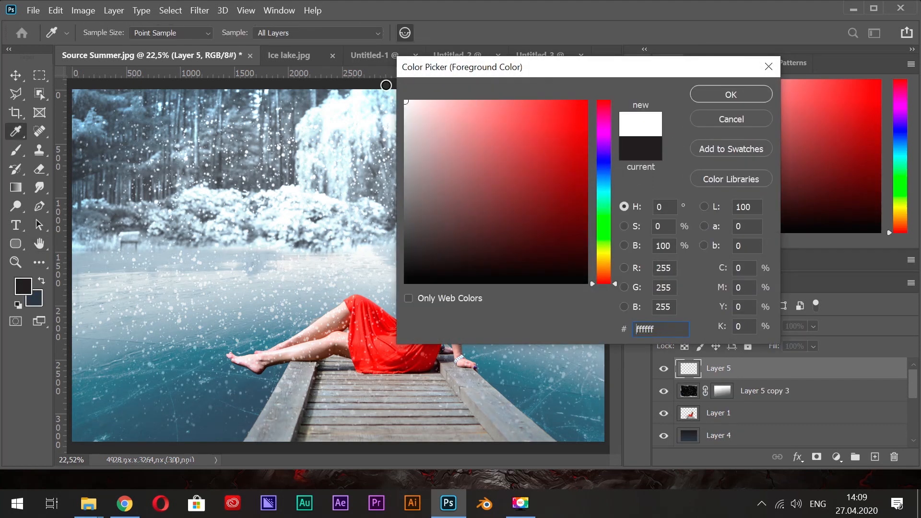
pyautogui.click(701, 95)
pyautogui.press('v')
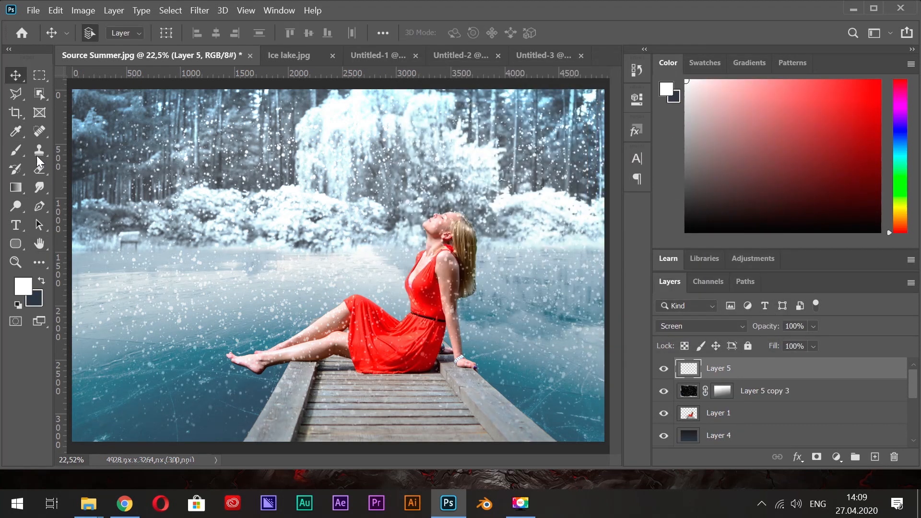
# Paint white haze over the forest on the Screen layer with a soft 2874 px brush at 39% flow
pyautogui.click(10, 156)
pyautogui.rightClick(355, 228)
pyautogui.click(514, 264)
pyautogui.click(418, 47)
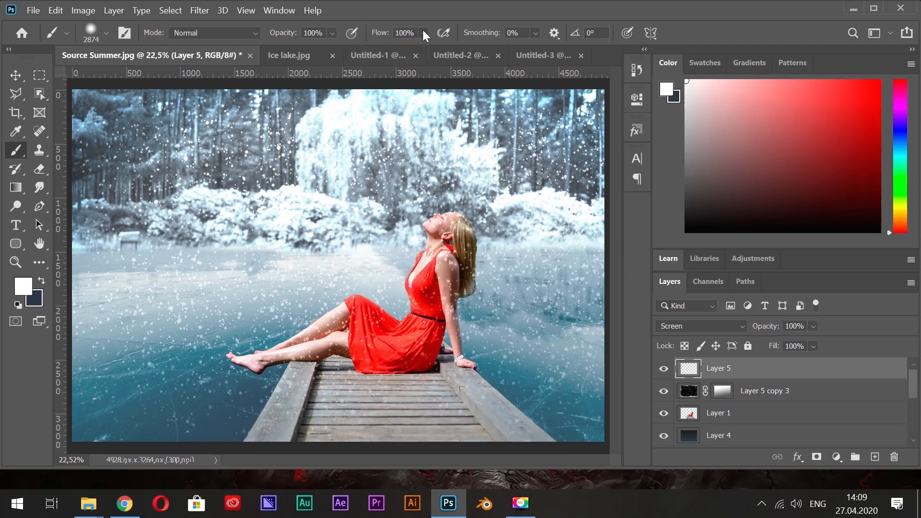
pyautogui.click(423, 33)
pyautogui.click(408, 50)
pyautogui.moveTo(227, 146); pyautogui.dragTo(157, 219)
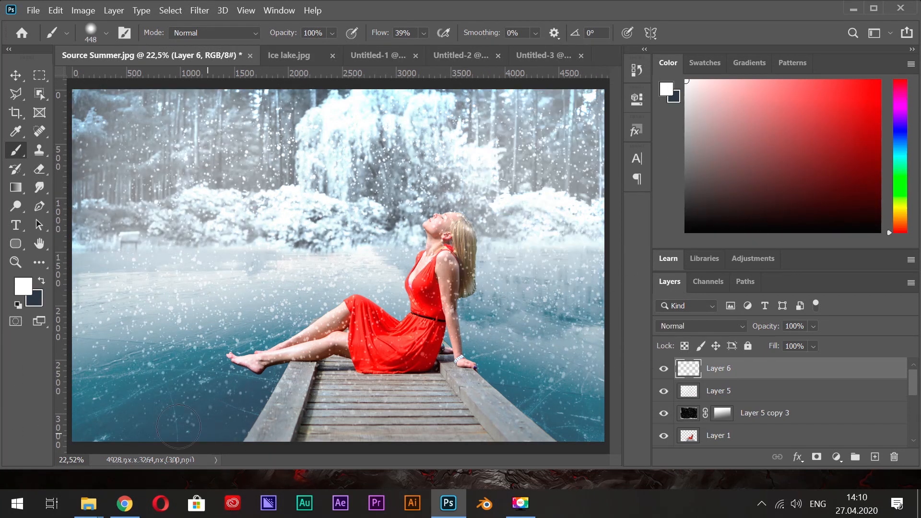
# Paint white in the image's lower corners on the new layer with a soft 511 px brush and soften it with Gaussian Blur
pyautogui.rightClick(166, 383)
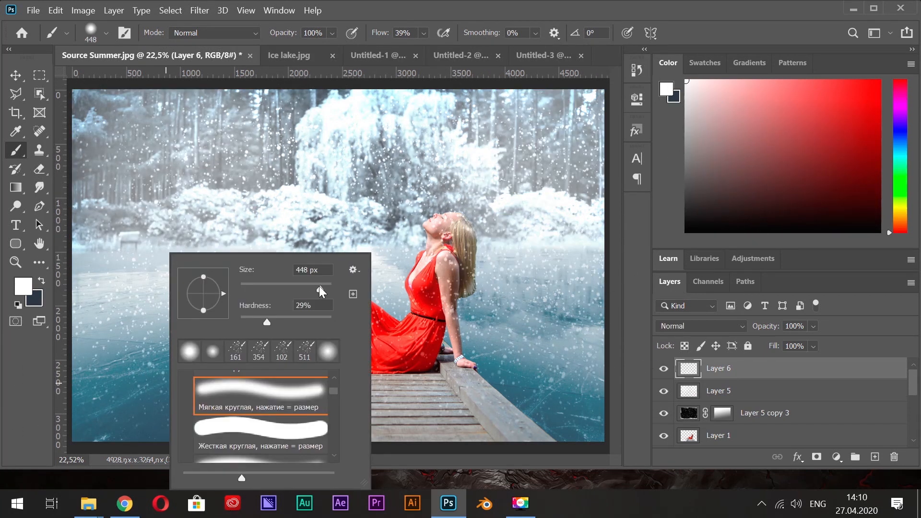
pyautogui.moveTo(83, 397)
pyautogui.mouseDown()
pyautogui.moveTo(132, 429)
pyautogui.moveTo(350, 430)
pyautogui.moveTo(555, 416)
pyautogui.moveTo(598, 382)
pyautogui.moveTo(97, 440)
pyautogui.mouseUp()
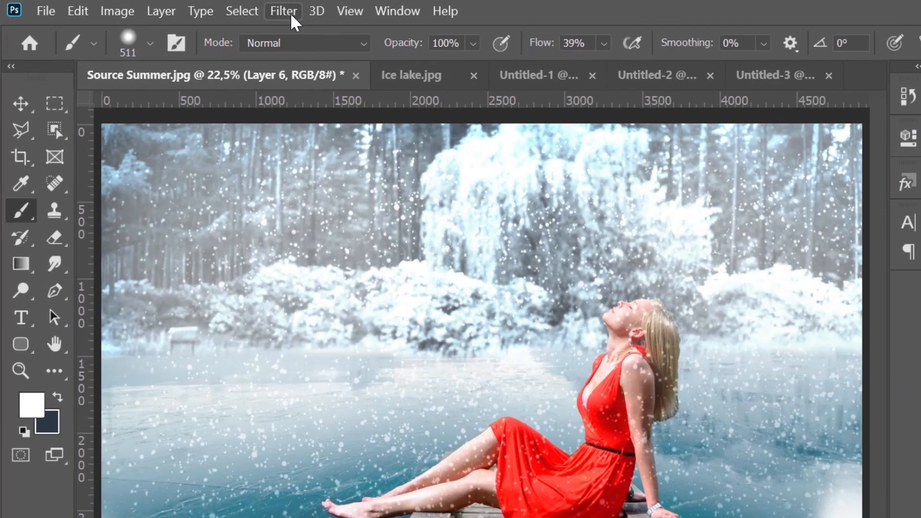
pyautogui.click(199, 10)
pyautogui.moveTo(373, 276)
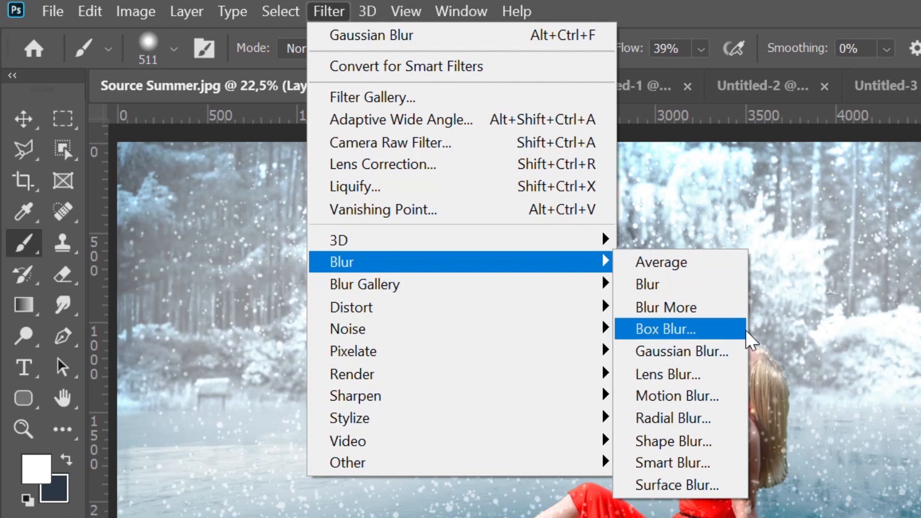
pyautogui.click(735, 353)
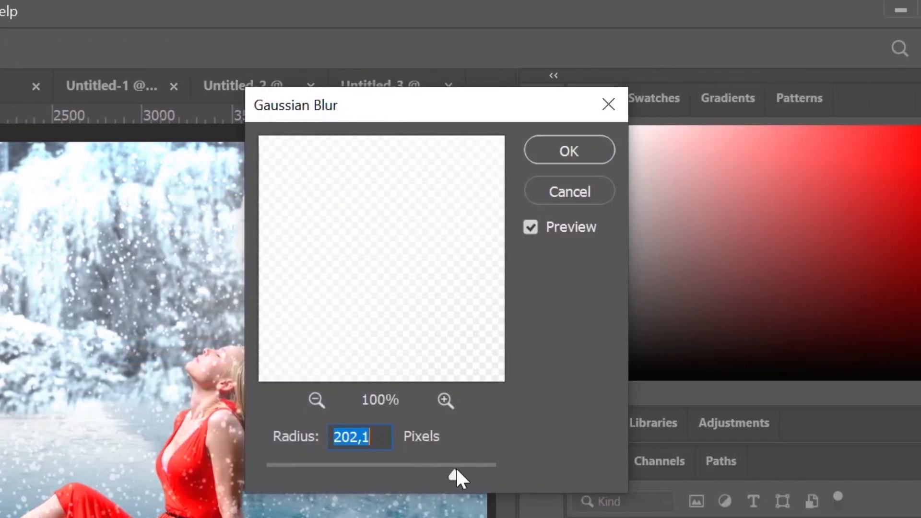
pyautogui.moveTo(456, 469)
pyautogui.mouseDown()
pyautogui.moveTo(449, 469)
pyautogui.moveTo(464, 470)
pyautogui.mouseUp()
pyautogui.click(584, 152)
# Set the foreground color to dark gray and the background color to dark blue (2d343e)
pyautogui.click(23, 287)
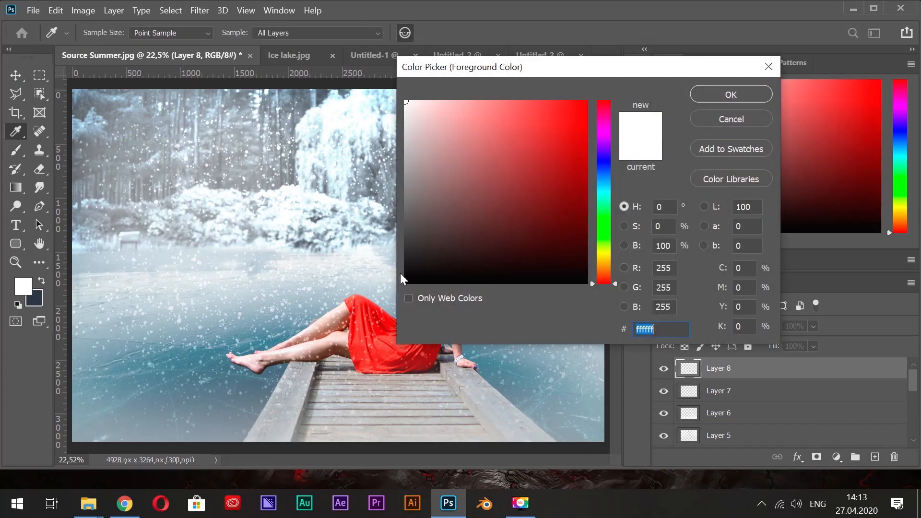
pyautogui.click(731, 94)
pyautogui.click(33, 298)
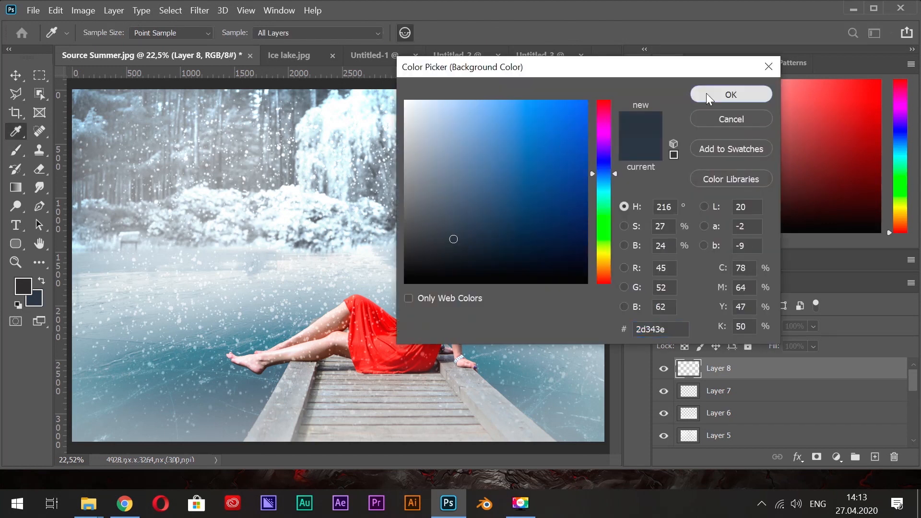
pyautogui.click(705, 94)
# Fill Layer 8 with a vertical gradient from near-black to dark blue, darkening the foreground color, and open the blend mode choices
pyautogui.press('g')
pyautogui.moveTo(374, 452); pyautogui.dragTo(339, 459)
pyautogui.click(23, 287)
pyautogui.click(420, 269)
pyautogui.click(730, 94)
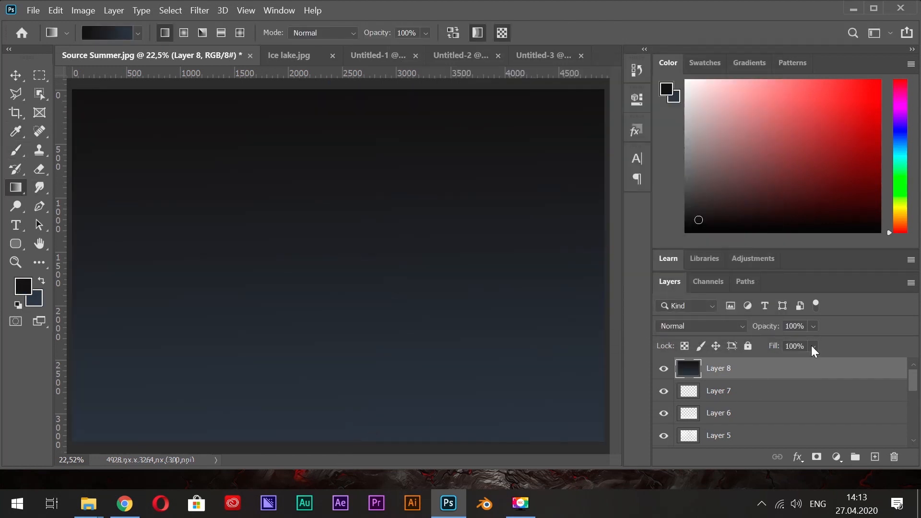
pyautogui.click(709, 325)
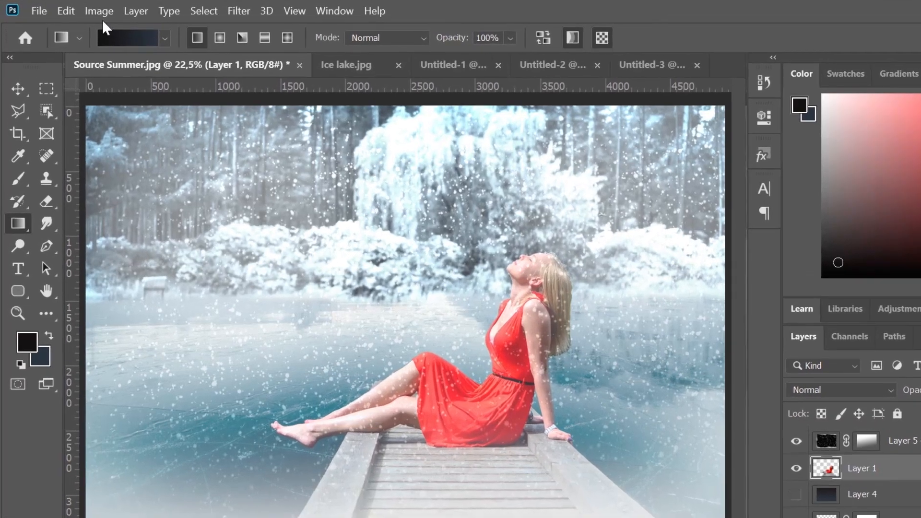
# Lower the saturation of the woman on Layer 1 to -45 with a Hue/Saturation adjustment
pyautogui.click(83, 10)
pyautogui.moveTo(197, 47)
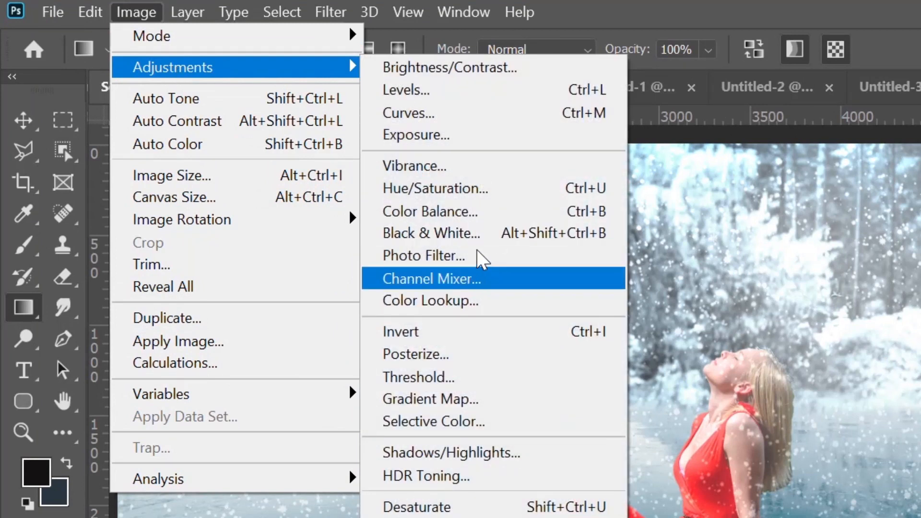
pyautogui.click(464, 191)
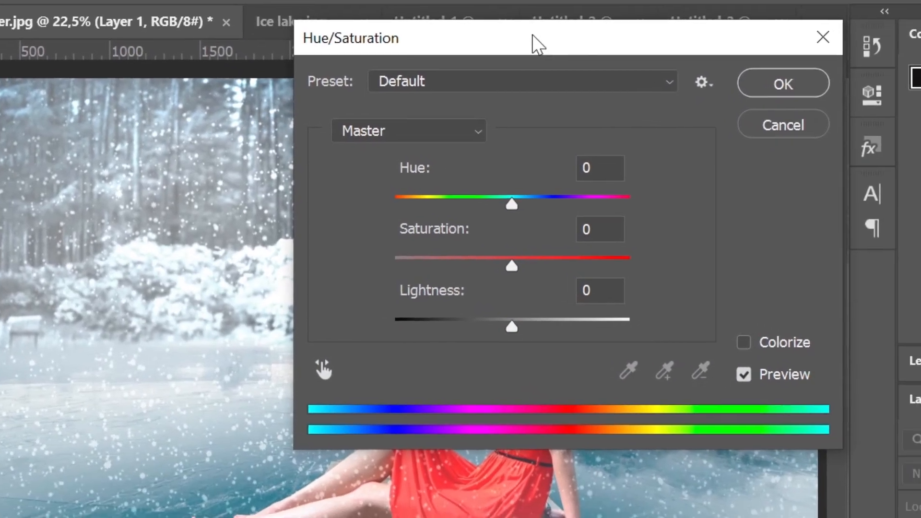
pyautogui.moveTo(614, 67); pyautogui.dragTo(763, 64)
pyautogui.moveTo(595, 242); pyautogui.dragTo(562, 246)
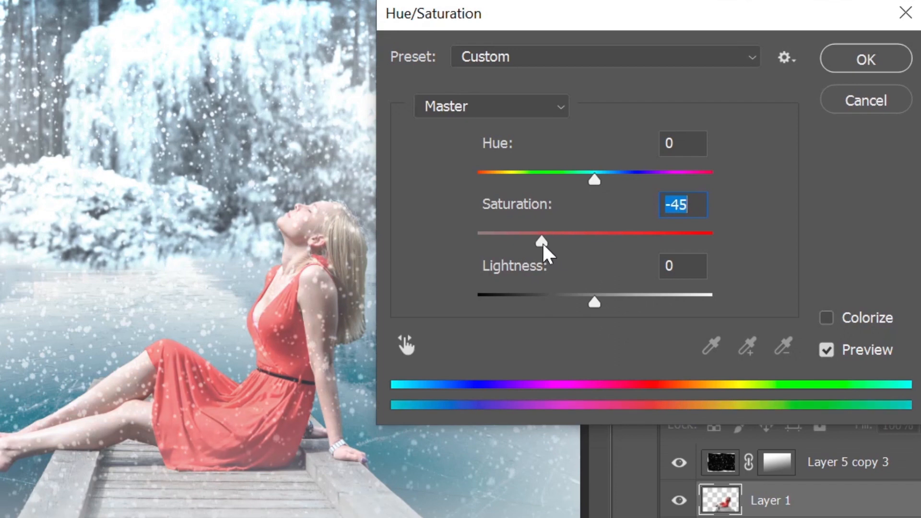
pyautogui.click(866, 60)
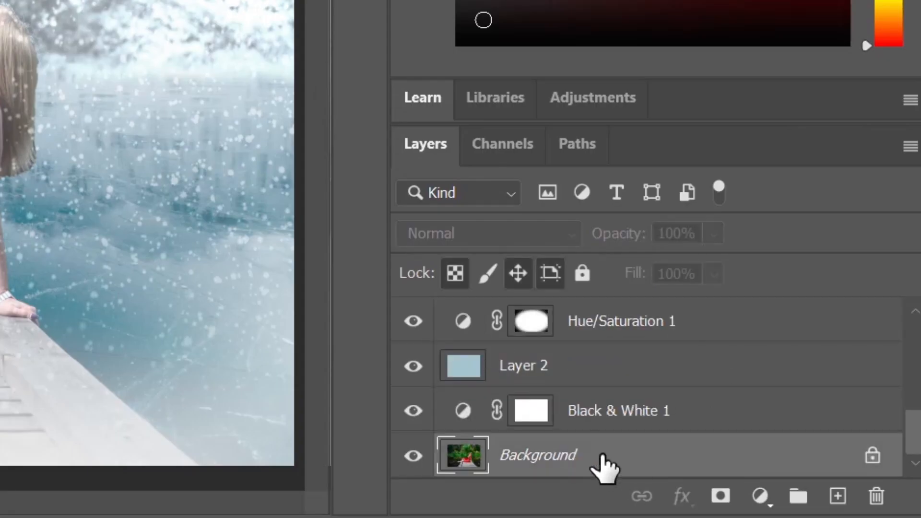
# Duplicate the Background layer to the top of the stack and mask it to the forest area above the shoreline
pyautogui.moveTo(597, 456); pyautogui.dragTo(689, 321)
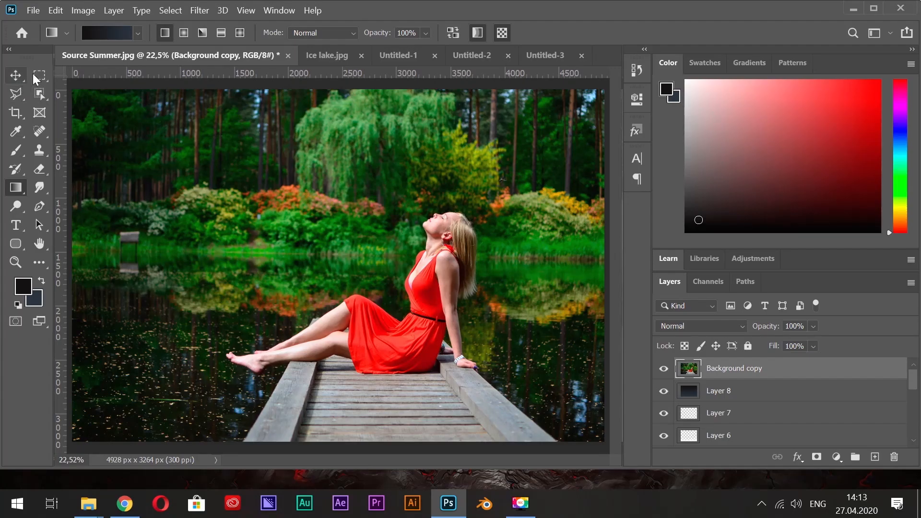
pyautogui.click(35, 78)
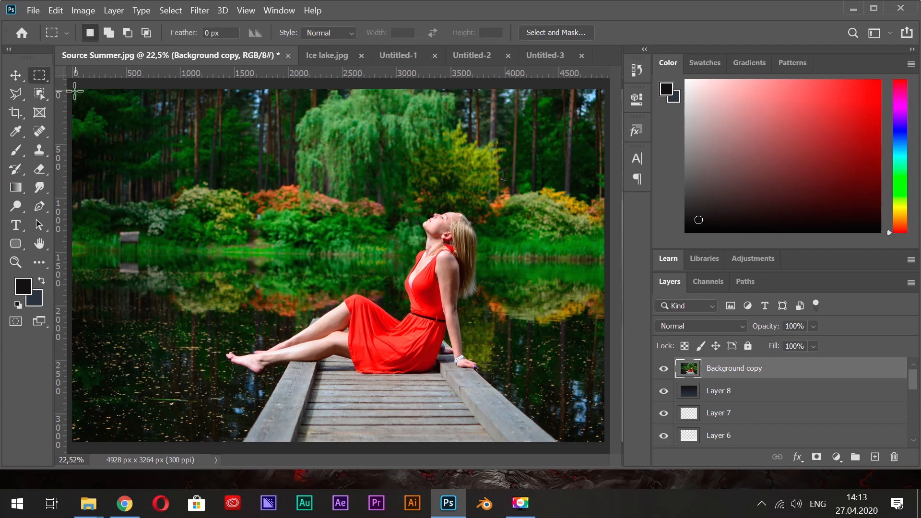
pyautogui.moveTo(639, 260); pyautogui.dragTo(639, 259)
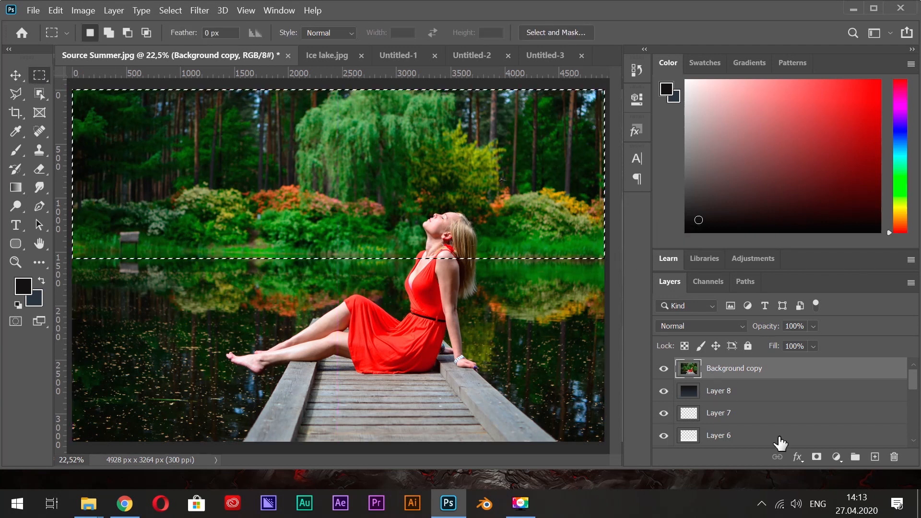
pyautogui.click(816, 456)
# Flip the masked Background copy vertically to make a forest reflection
pyautogui.click(83, 10)
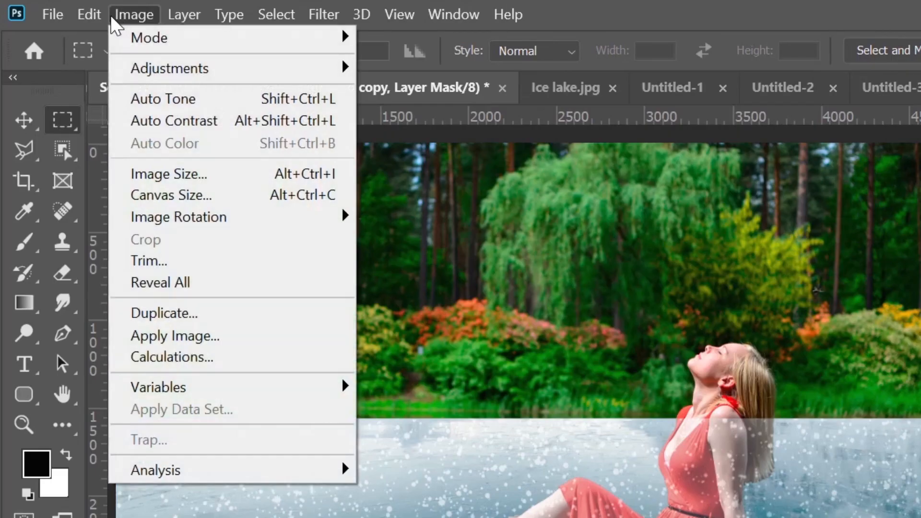
pyautogui.moveTo(89, 14)
pyautogui.click(175, 491)
pyautogui.rightClick(426, 191)
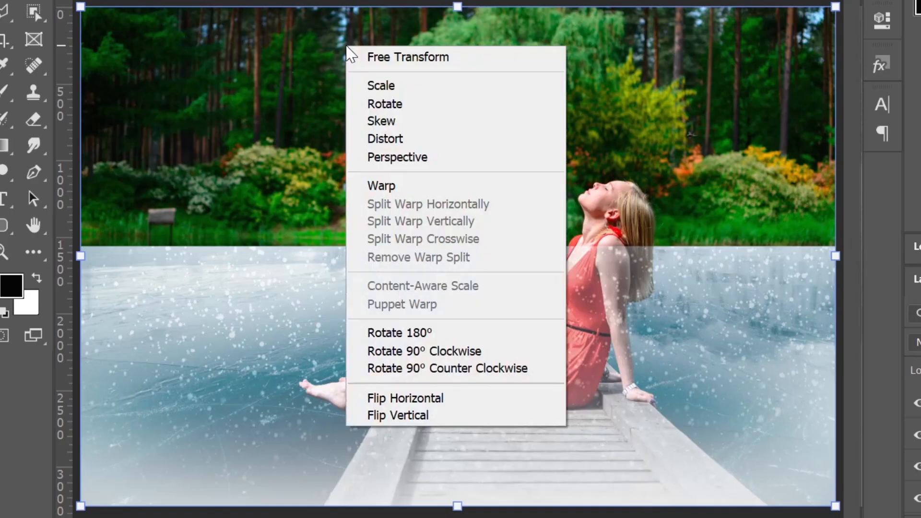
pyautogui.click(438, 414)
# Place the flipped Background copy between Layer 4 and Layer 3 and shift the reflection up to the shoreline
pyautogui.hotkey('ctrl', '[')
pyautogui.hotkey('ctrl', '[')
pyautogui.hotkey('ctrl', '[')
pyautogui.hotkey('ctrl', '[')
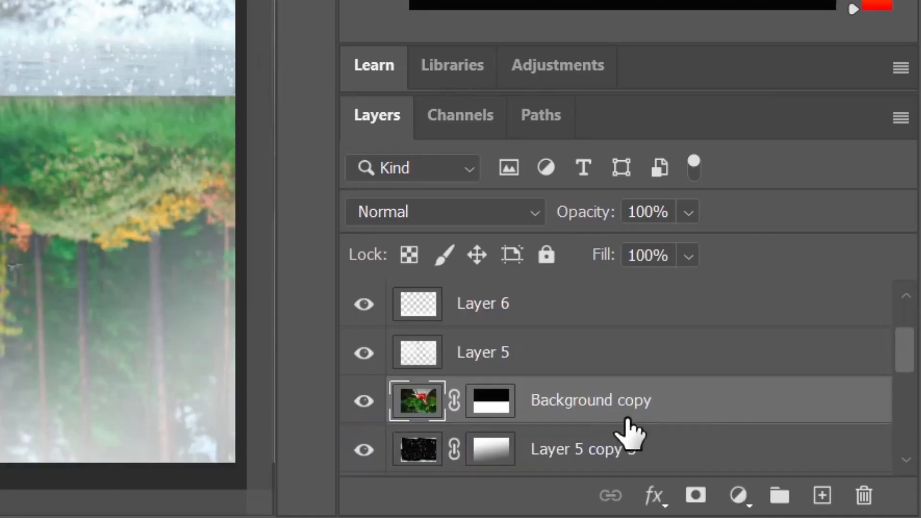
pyautogui.scroll(-3, 628, 420)
pyautogui.moveTo(618, 410); pyautogui.dragTo(693, 494)
pyautogui.scroll(4, 636, 398)
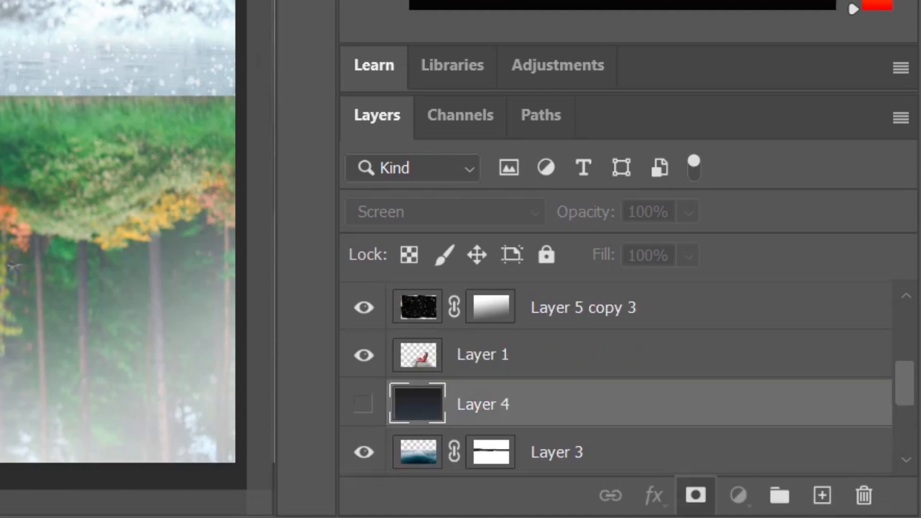
pyautogui.moveTo(693, 494); pyautogui.dragTo(671, 377)
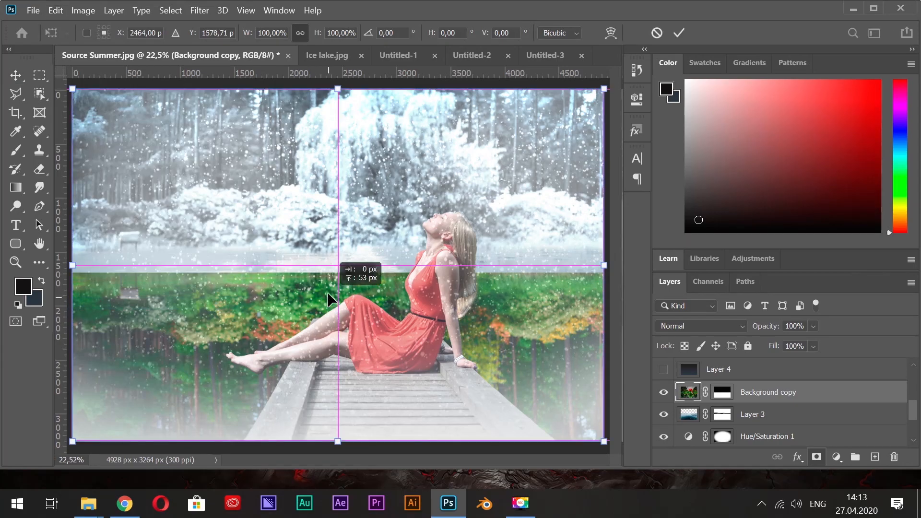
pyautogui.moveTo(328, 294); pyautogui.dragTo(328, 270)
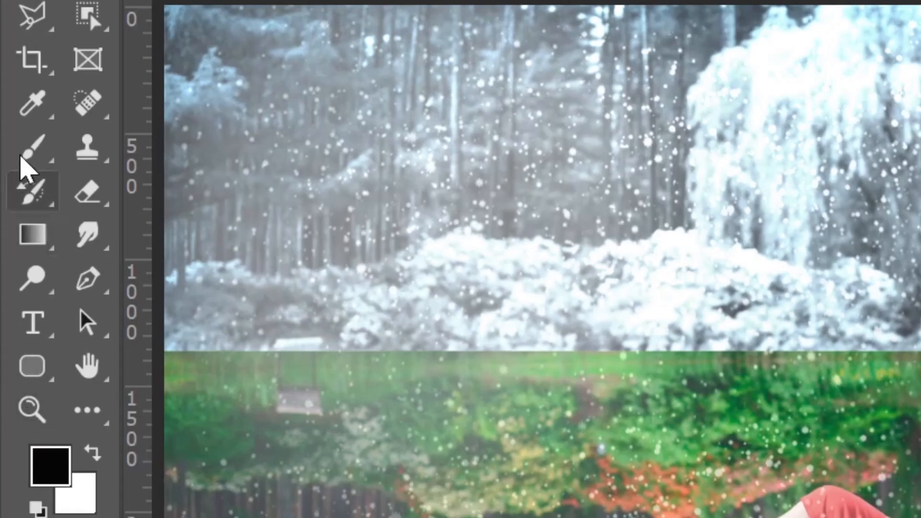
# Soften the reflection's upper edge along the shoreline on its mask with a soft black 511 px brush, reducing the flow to 19%
pyautogui.click(16, 151)
pyautogui.moveTo(74, 244); pyautogui.dragTo(225, 245)
pyautogui.click(530, 9)
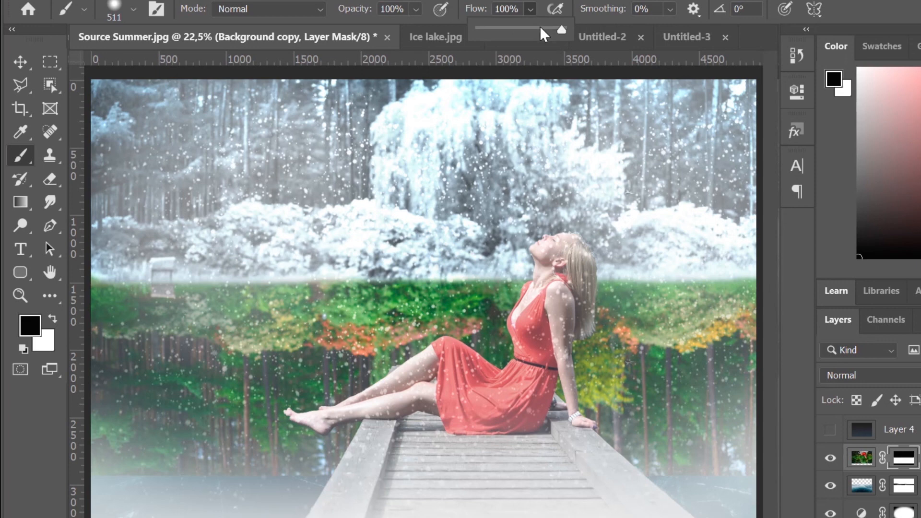
pyautogui.moveTo(541, 28); pyautogui.dragTo(492, 30)
pyautogui.moveTo(103, 283); pyautogui.dragTo(720, 276)
# Fade the lower part of the reflection on its mask with the black brush enlarged to 2165 px
pyautogui.rightClick(285, 394)
pyautogui.moveTo(459, 329); pyautogui.dragTo(481, 329)
pyautogui.moveTo(107, 517); pyautogui.dragTo(720, 517)
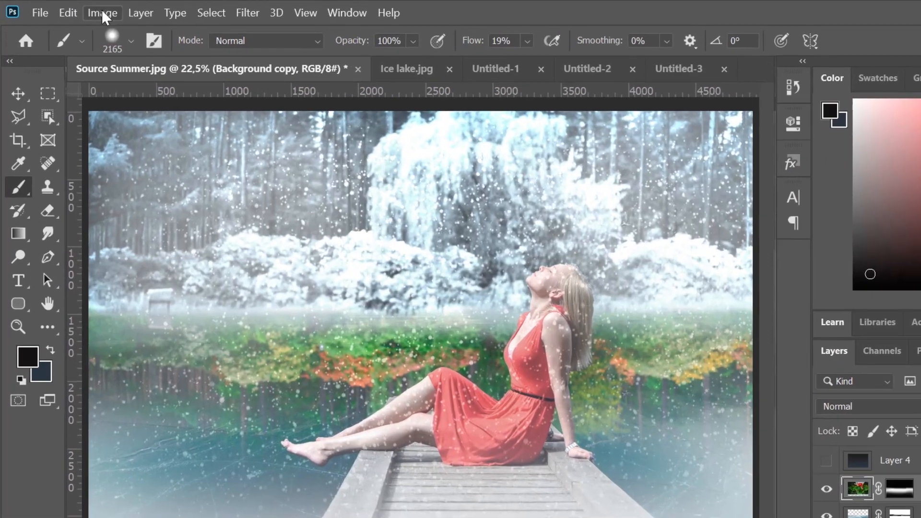
# Convert the reflection image to monochrome with a Black & White adjustment, choosing a preset other than Default
pyautogui.click(102, 9)
pyautogui.moveTo(247, 75)
pyautogui.click(428, 236)
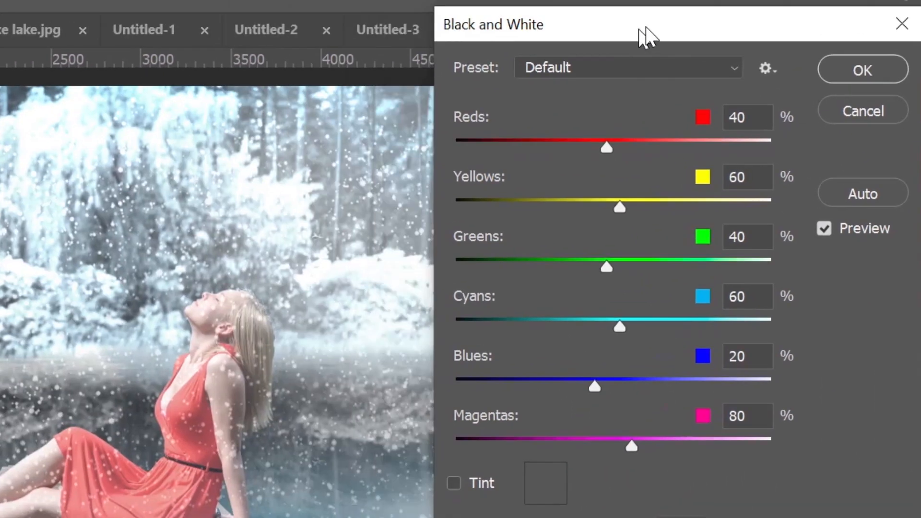
pyautogui.moveTo(639, 27); pyautogui.dragTo(645, 20)
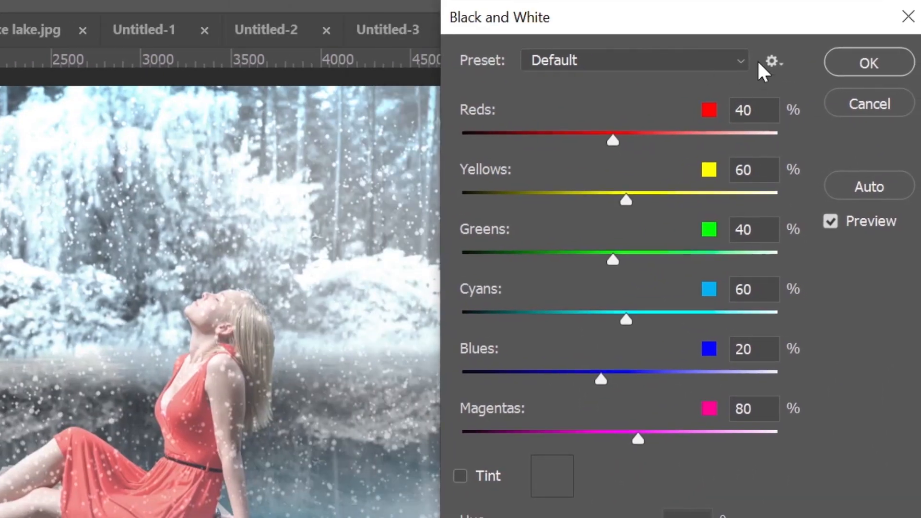
pyautogui.click(742, 60)
pyautogui.click(624, 330)
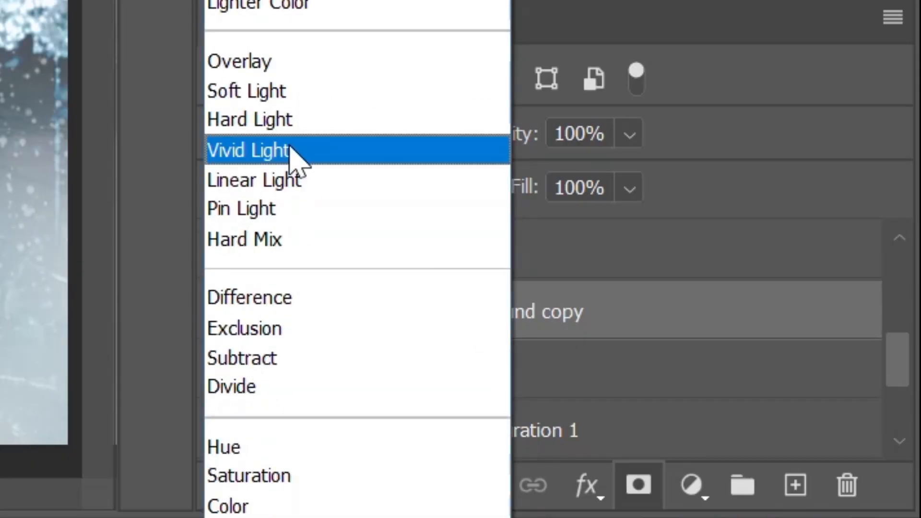
# Set the reflection layer's blend mode to Vivid Light and its opacity to 32%
pyautogui.click(290, 151)
pyautogui.moveTo(629, 134); pyautogui.dragTo(573, 180)
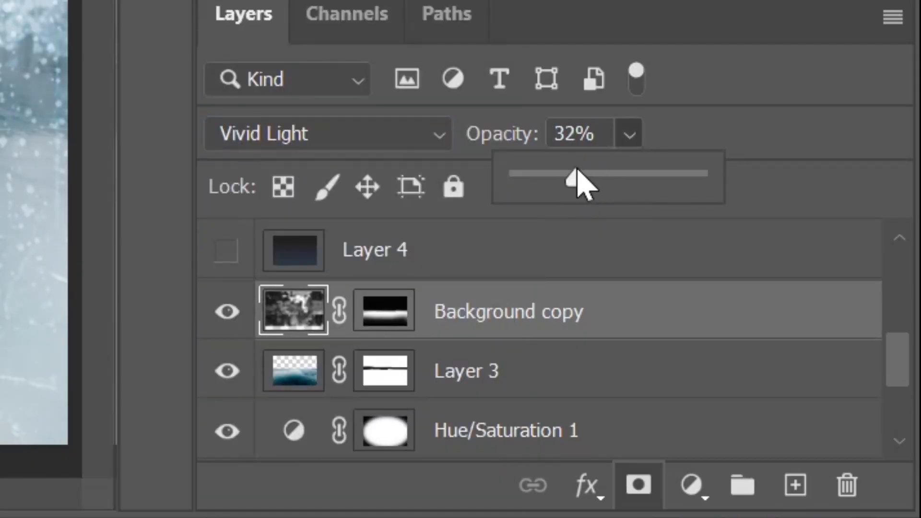